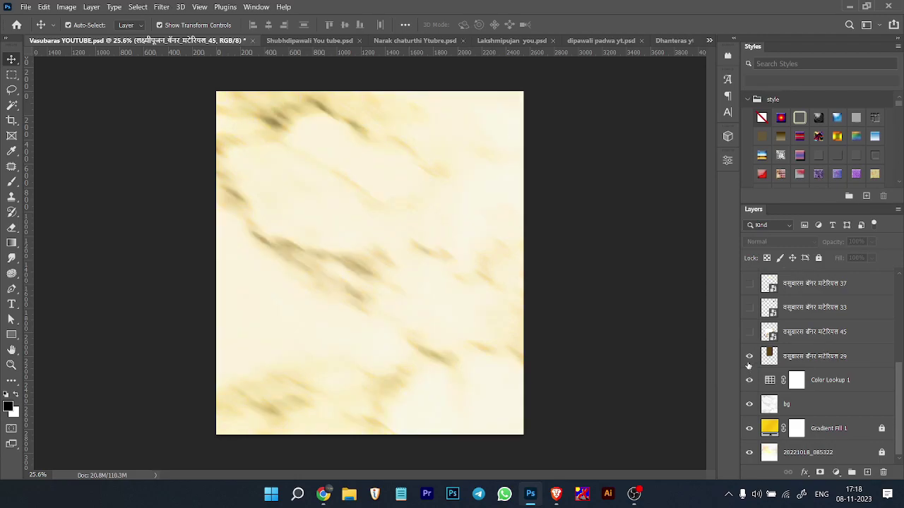
Make the hidden layers in Vasubaras YOUTUBE.psd visible, from the cow and hanging lamps up to the mandalas and Marathi text.
left_click(749, 331)
scroll(749, 350, "up", 3)
left_click(749, 400)
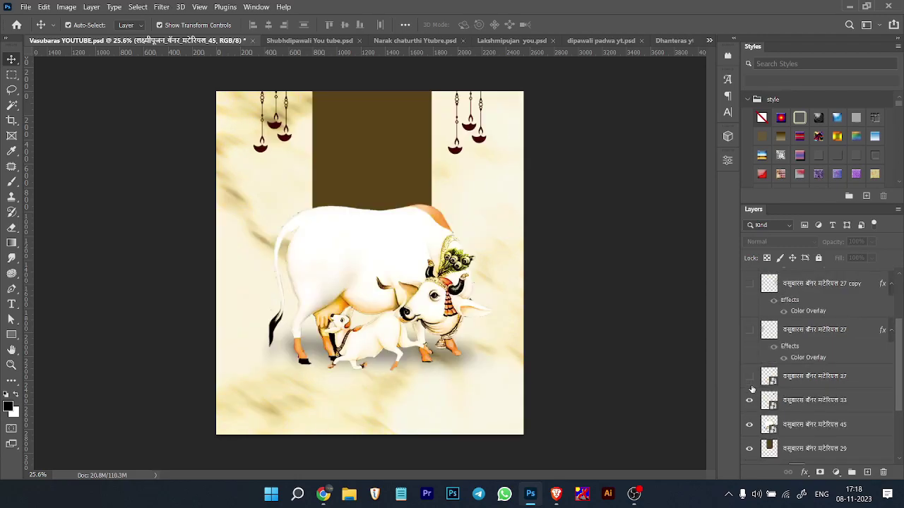
left_click(749, 376)
left_click(749, 330)
scroll(752, 353, "up", 3)
left_click(749, 372)
left_click(748, 326)
left_click(749, 279)
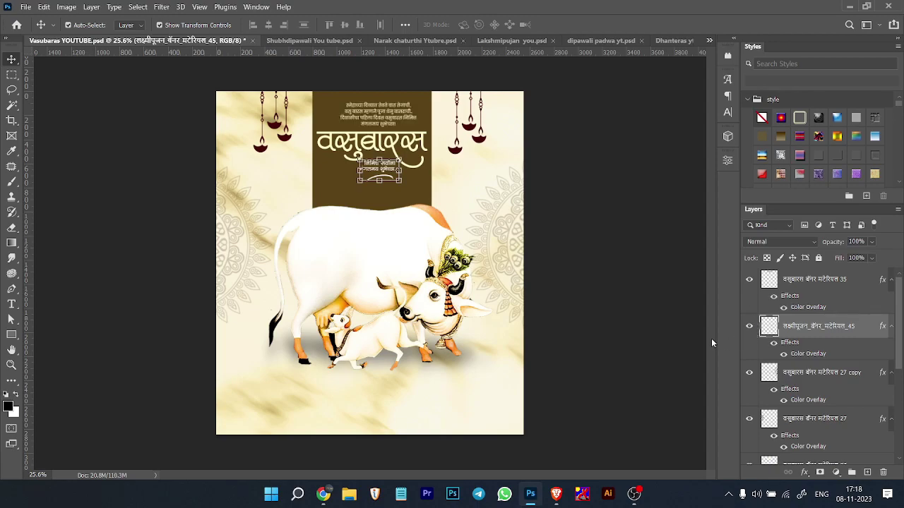
In Shubhdipawali You tube.psd, show the background दिवाळी पाडवा 19, the mandala layer ending in 48, layer 2 and Group 1.
left_click(268, 40)
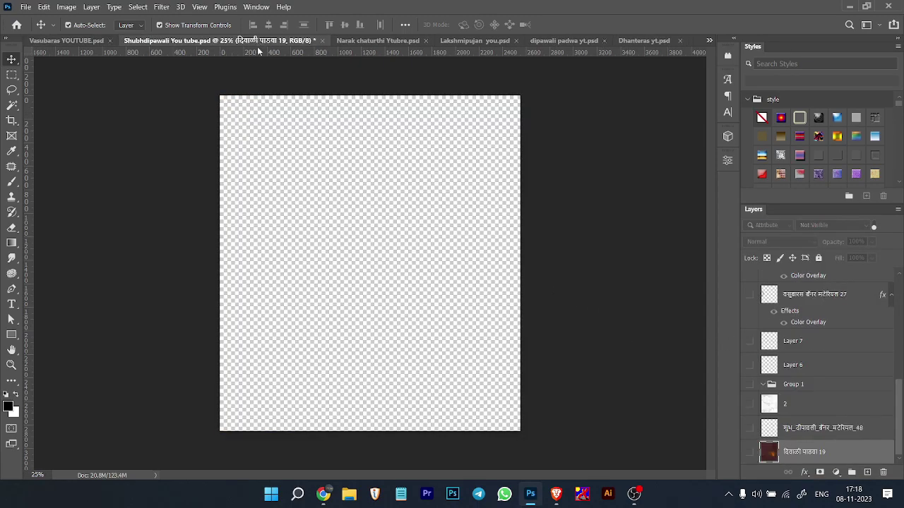
left_click(749, 451)
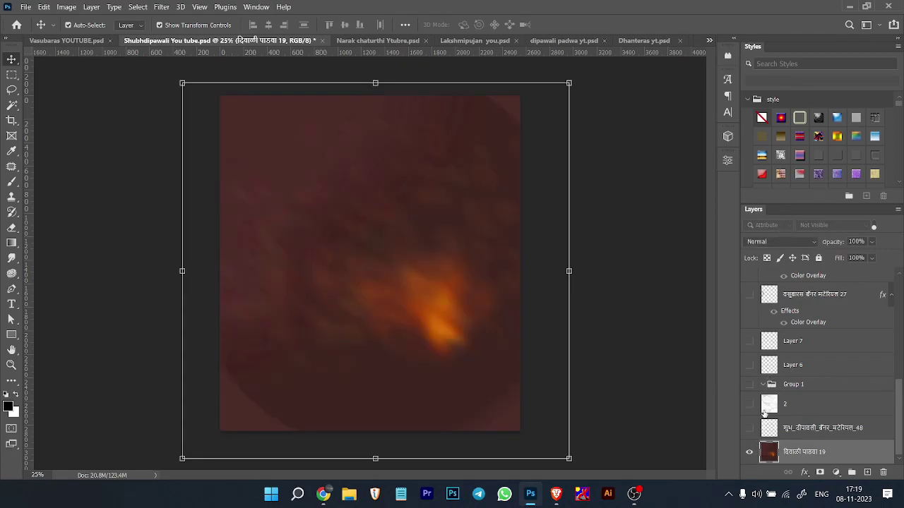
left_click(749, 428)
left_click(749, 404)
left_click(751, 394)
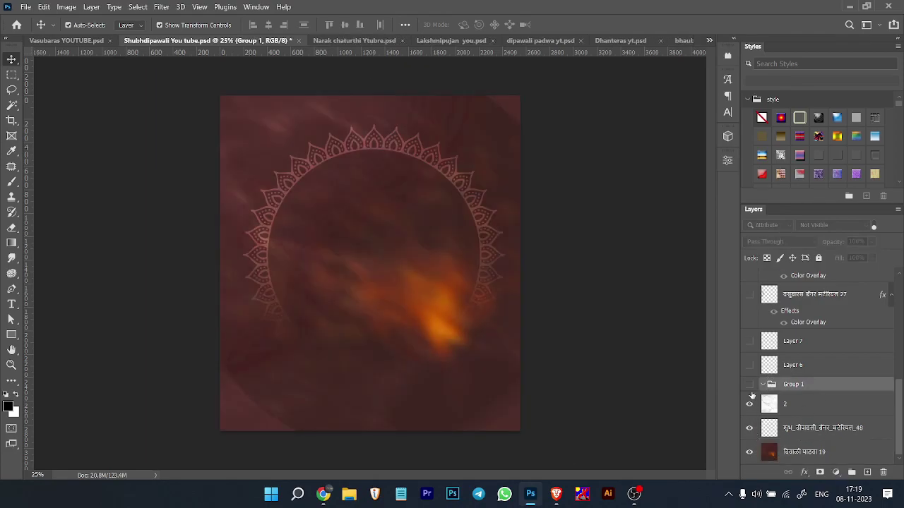
left_click(749, 390)
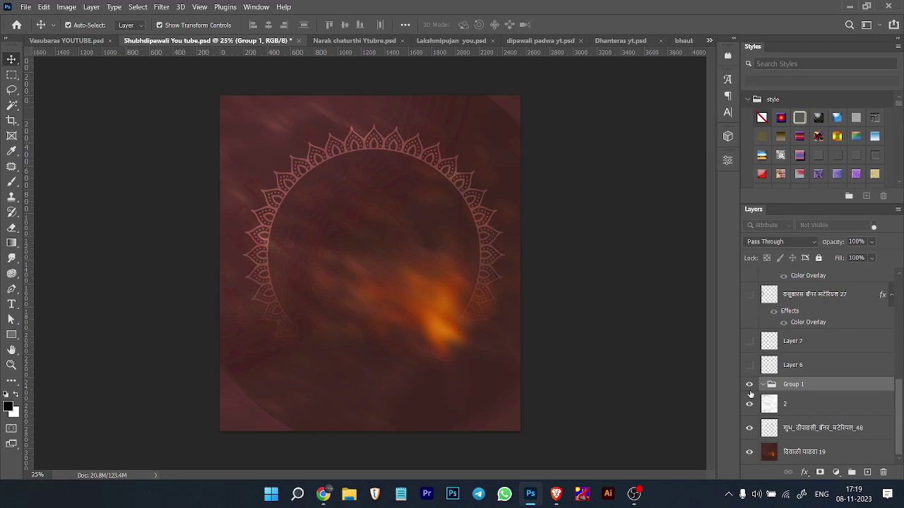
Filter the layers to those not visible and show all the remaining greeting text, lamp, fireworks, garland and lantern layers.
left_click(874, 226)
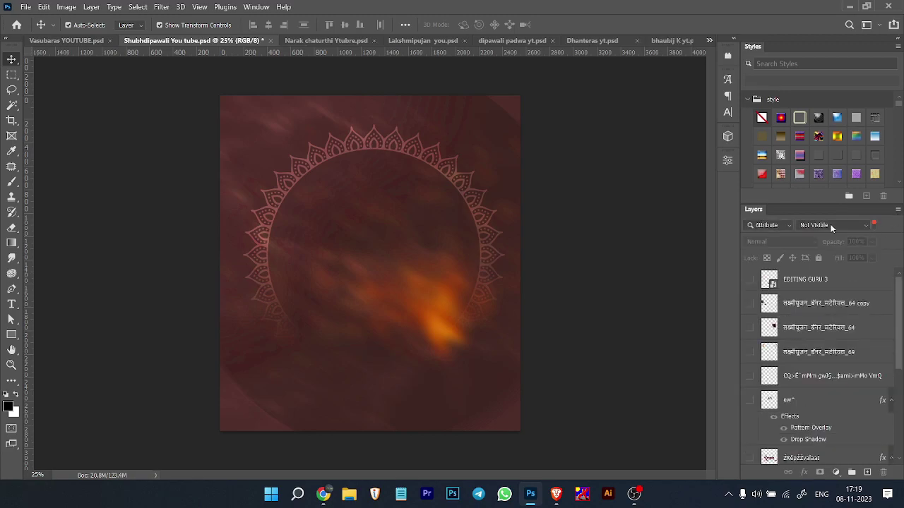
left_click(750, 281)
left_click(750, 305)
left_click(751, 322)
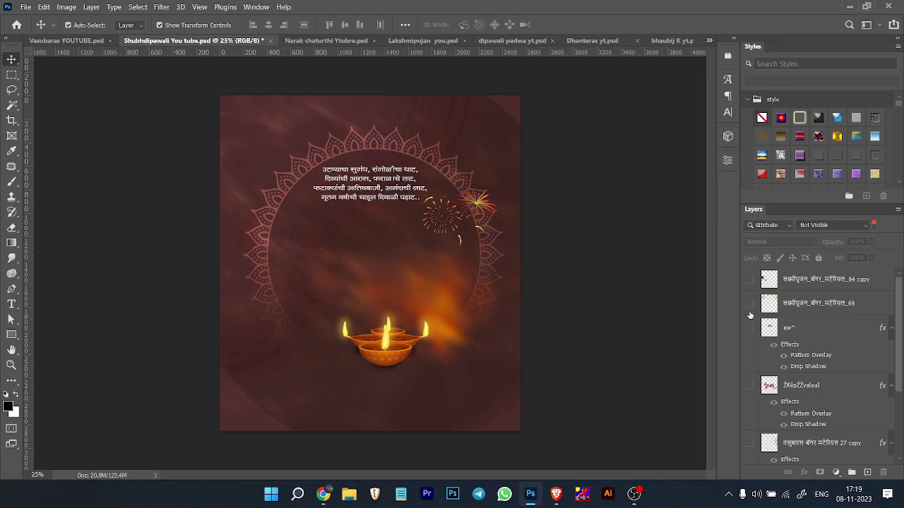
left_click(750, 314)
left_click(750, 288)
left_click(750, 288)
left_click(751, 288)
left_click(751, 288)
left_click(751, 289)
left_click(752, 291)
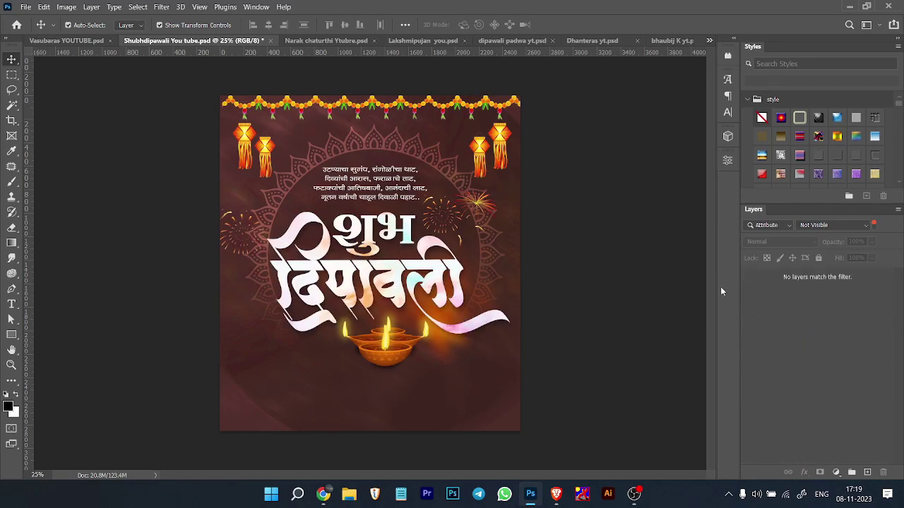
Switch to the Narak chaturthi Ytubre.psd document.
left_click(348, 44)
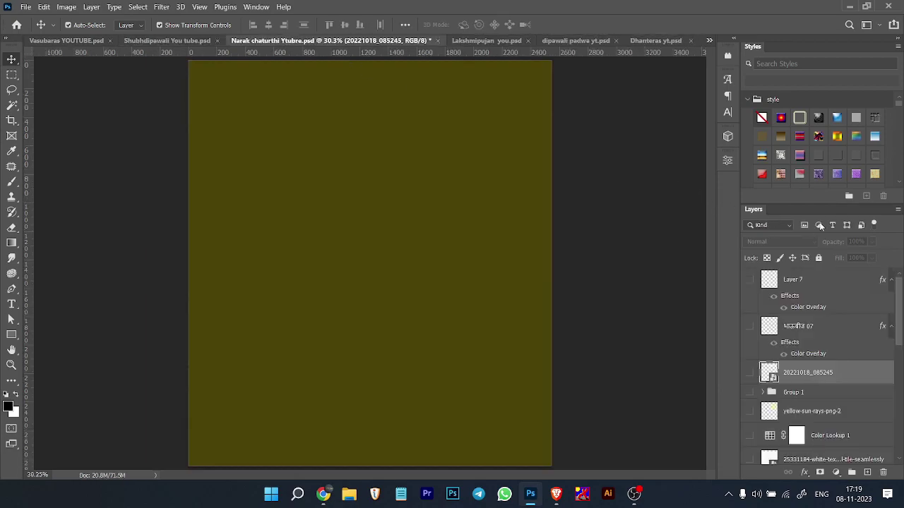
left_click(783, 226)
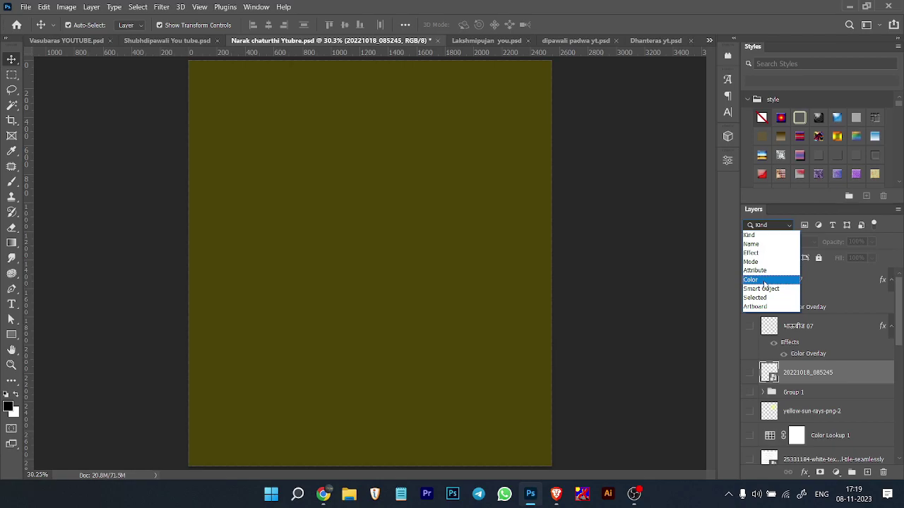
left_click(755, 253)
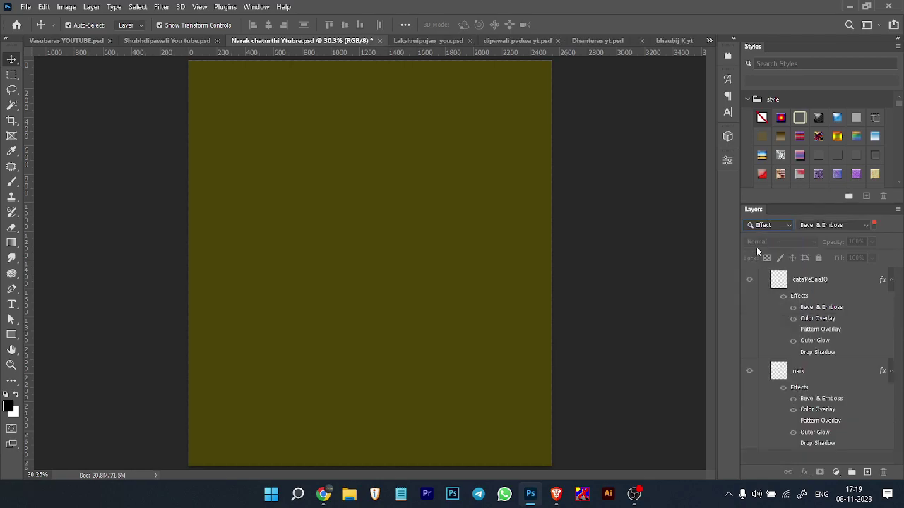
left_click(770, 225)
left_click(760, 260)
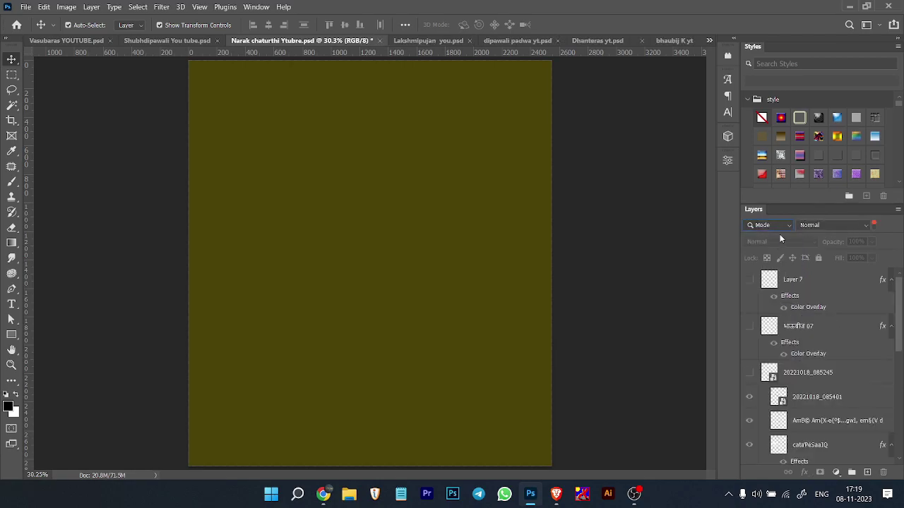
left_click(790, 230)
left_click(769, 236)
left_click(772, 227)
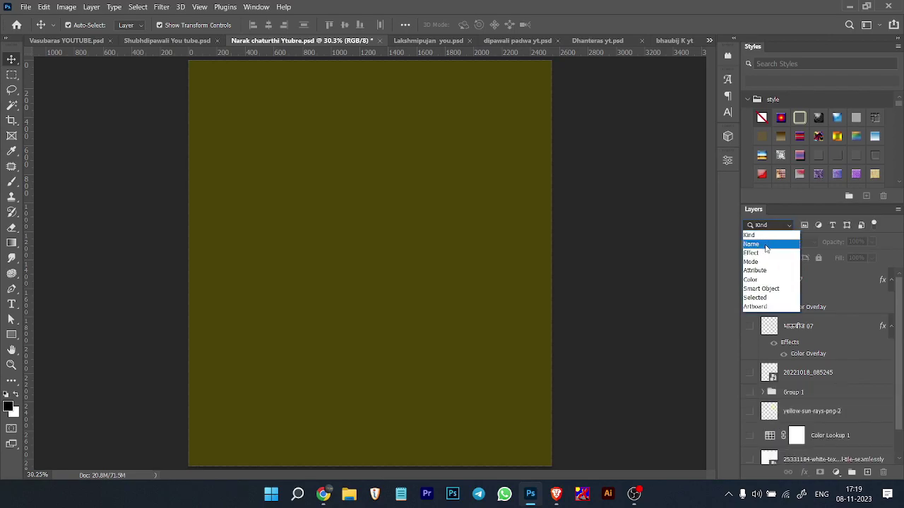
left_click(768, 244)
left_click(772, 229)
left_click(769, 285)
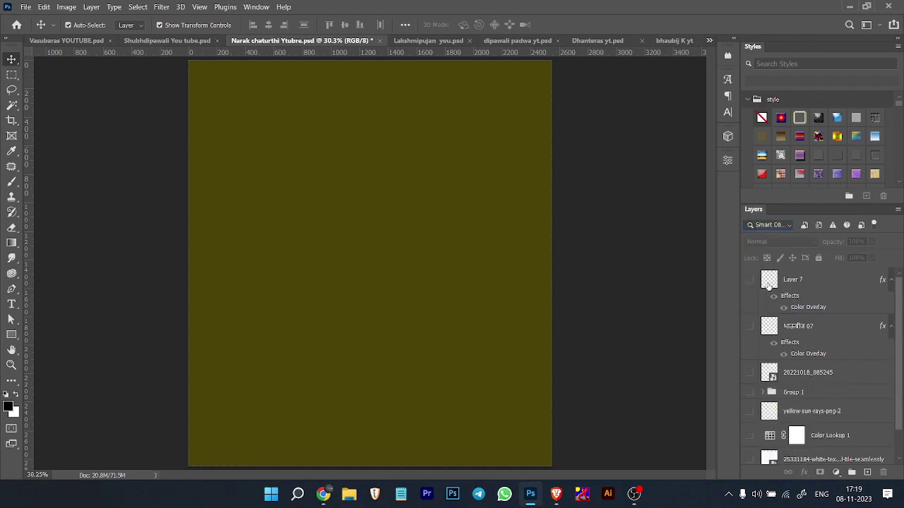
left_click(772, 227)
left_click(768, 293)
left_click(772, 227)
left_click(771, 302)
left_click(772, 227)
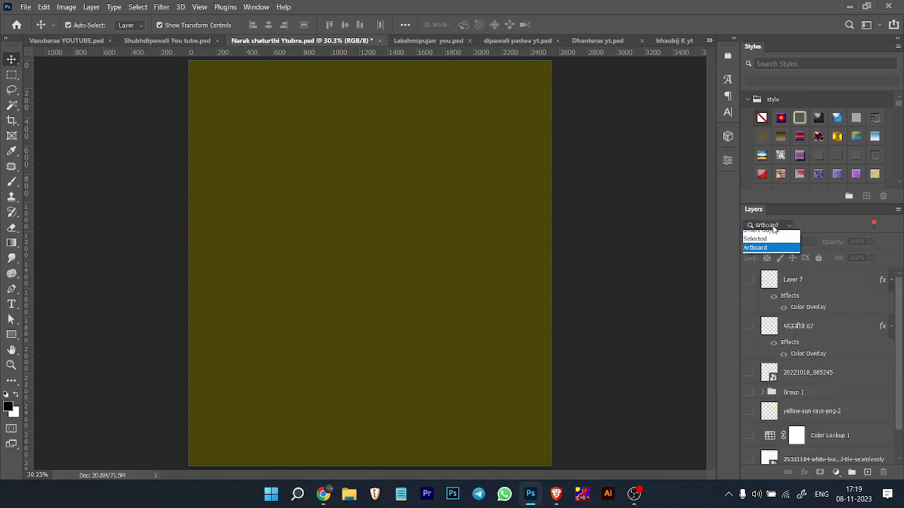
left_click(751, 253)
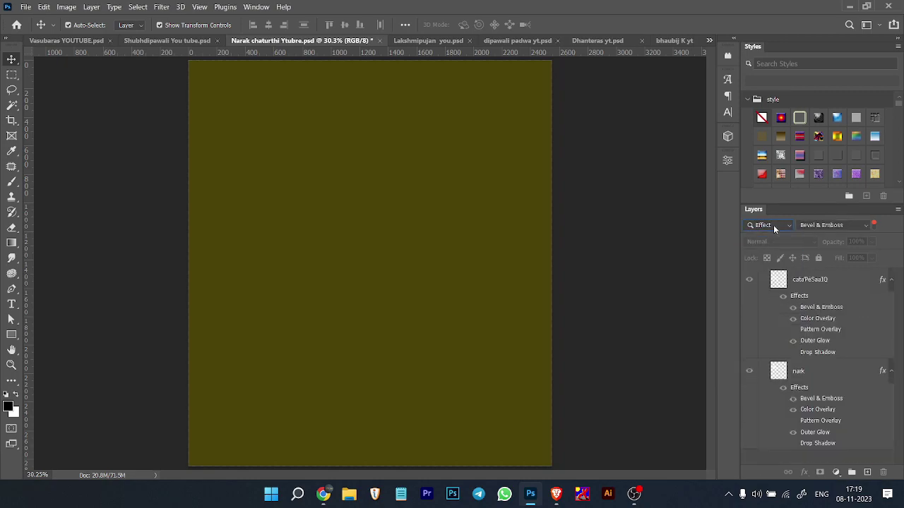
left_click(773, 224)
left_click(769, 270)
Filter the layers by the attribute Not Visible.
left_click(772, 224)
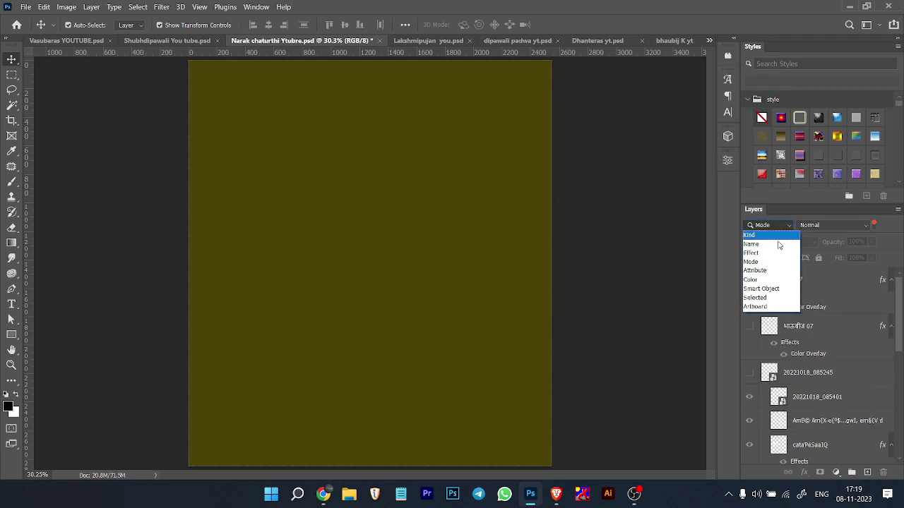
left_click(759, 270)
left_click(810, 227)
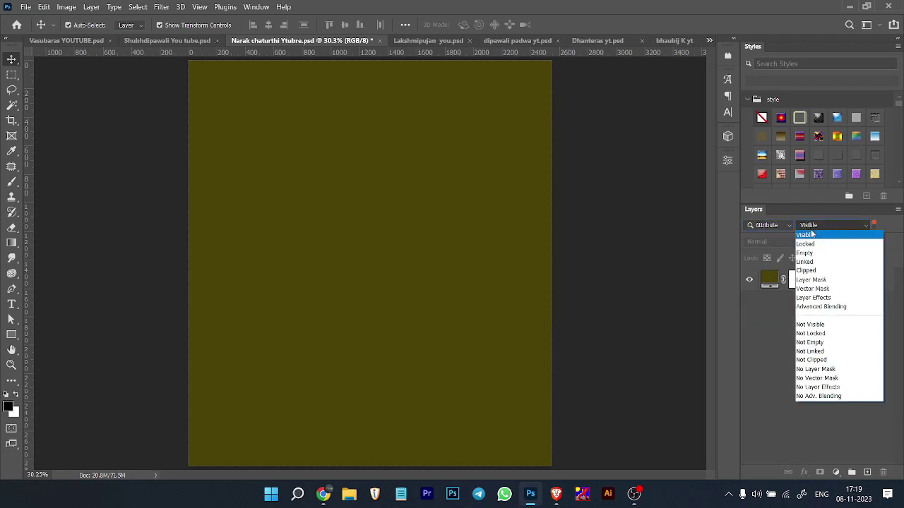
left_click(810, 325)
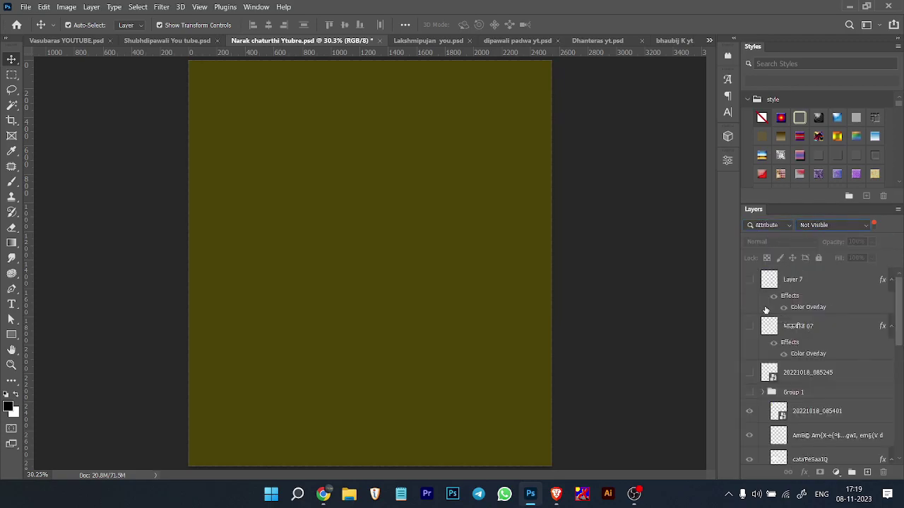
Show all hidden layers of the Narak chaturthi banner, from Color Lookup 1 and the sun rays up to Layer 7.
scroll(769, 328, "down", 5)
scroll(754, 451, "up", 3)
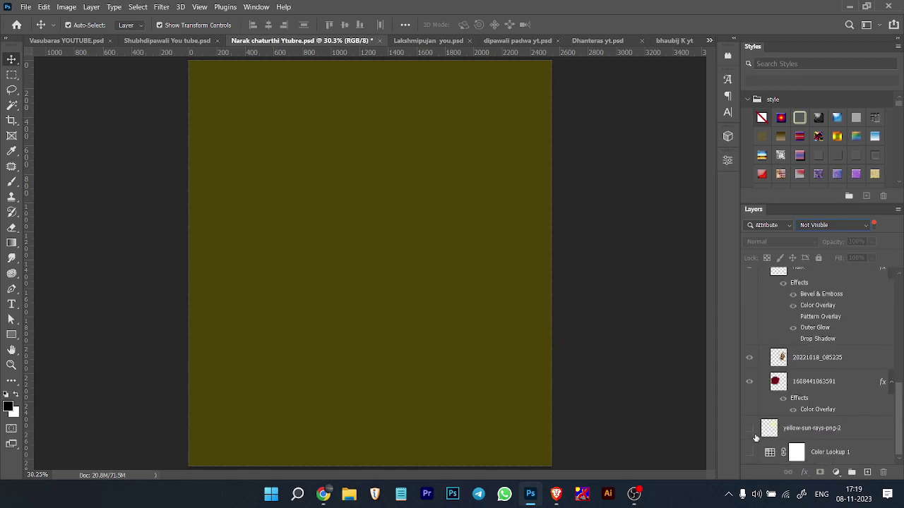
left_click(751, 437)
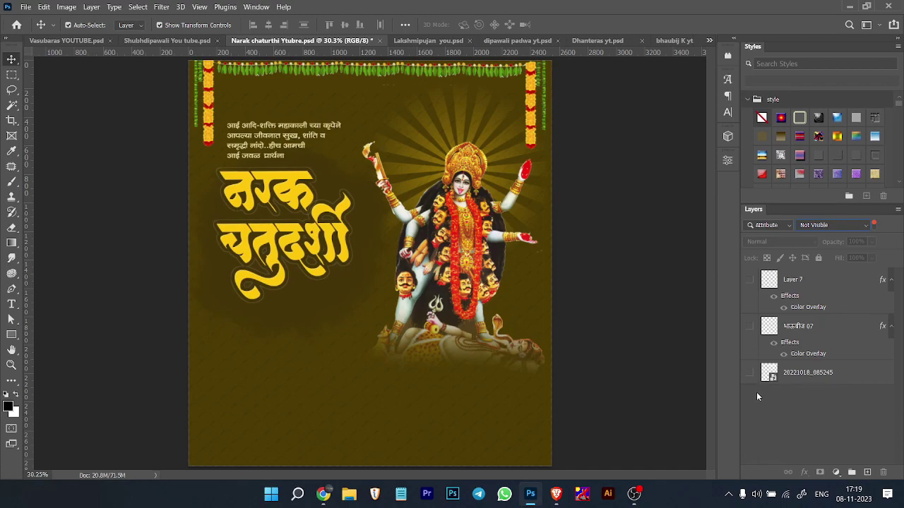
left_click(750, 372)
left_click(750, 328)
left_click(753, 280)
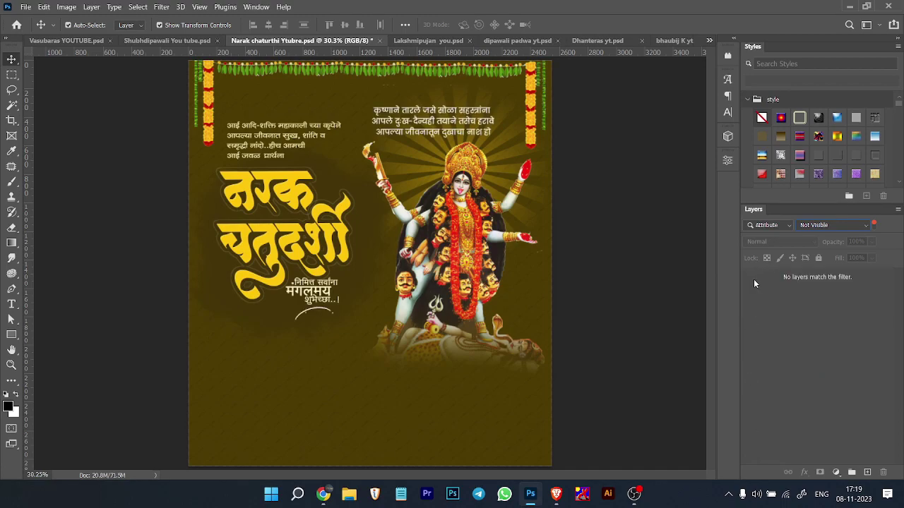
Switch to Lakshmipujan you.psd and filter its layers by the attribute Not Visible.
left_click(145, 41)
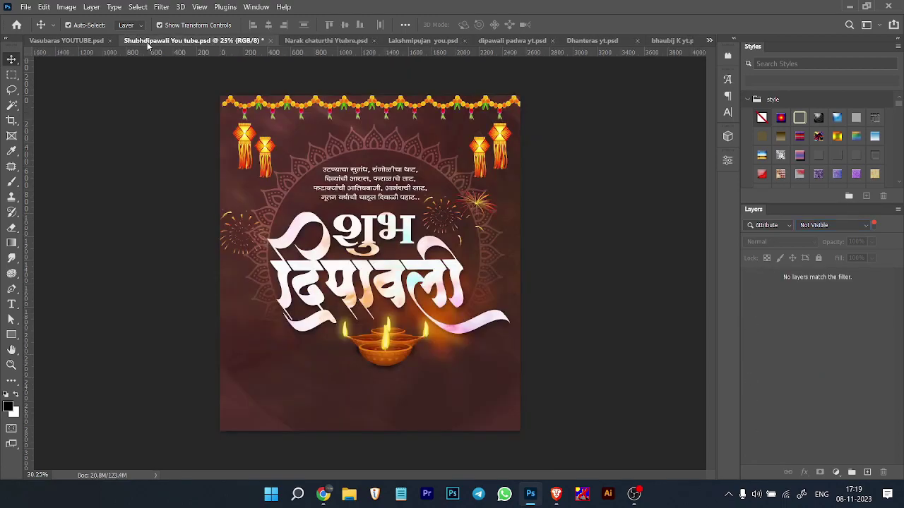
left_click(61, 41)
left_click(429, 40)
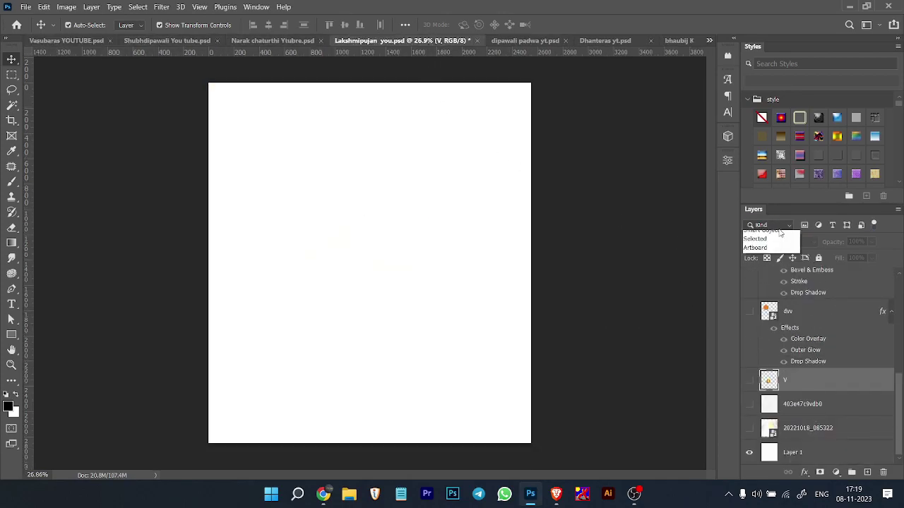
left_click(763, 266)
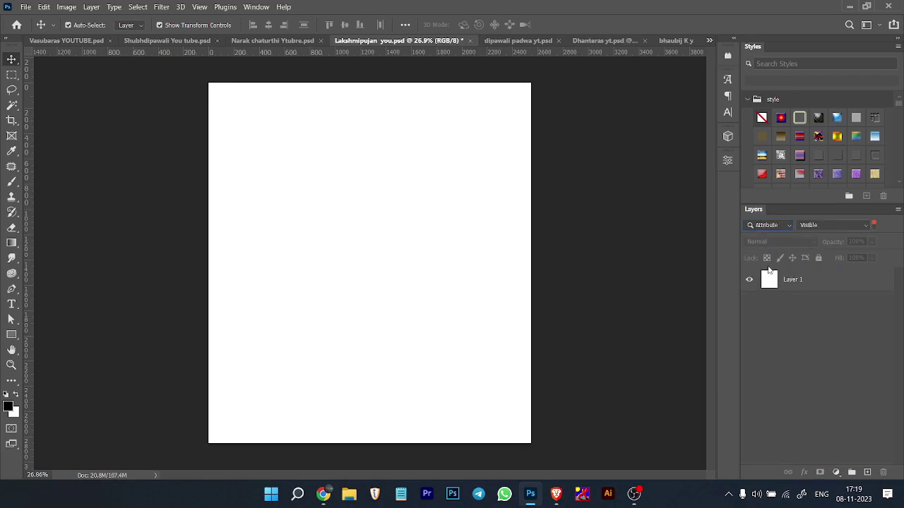
left_click(819, 226)
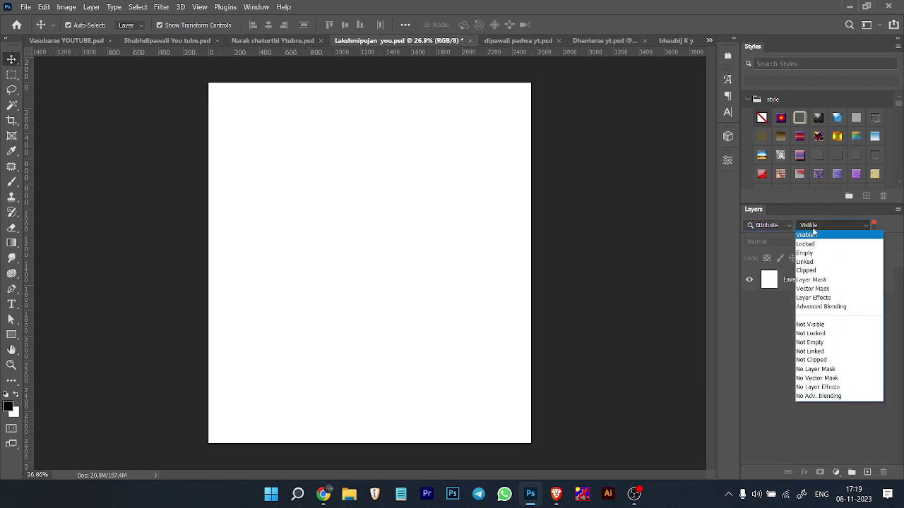
left_click(810, 324)
Show every hidden layer of the Lakshmi Pujan banner down to the patterned background 403e47c9vdb0, leaving 20221018_085322 hidden.
left_click(750, 279)
left_click(749, 279)
left_click(750, 279)
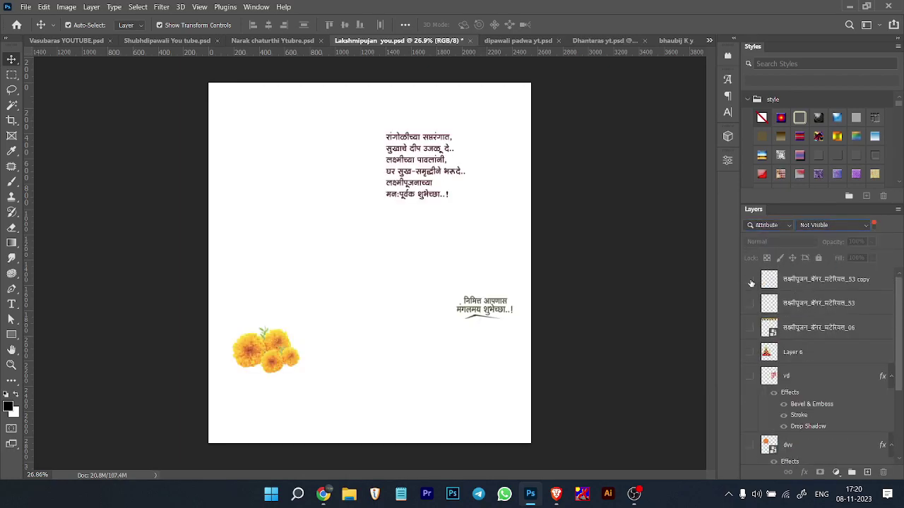
left_click(750, 279)
left_click(749, 279)
left_click(750, 281)
left_click(750, 281)
left_click(750, 281)
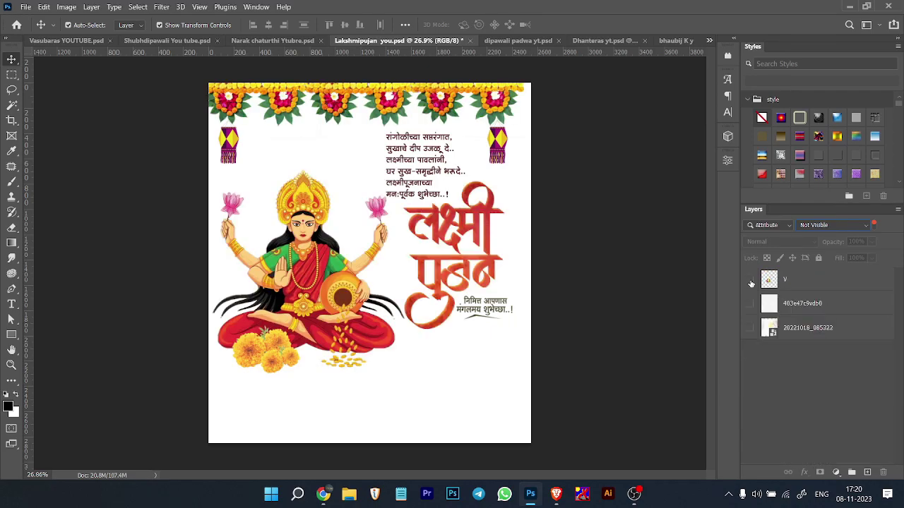
left_click(750, 281)
left_click(751, 281)
left_click(751, 281)
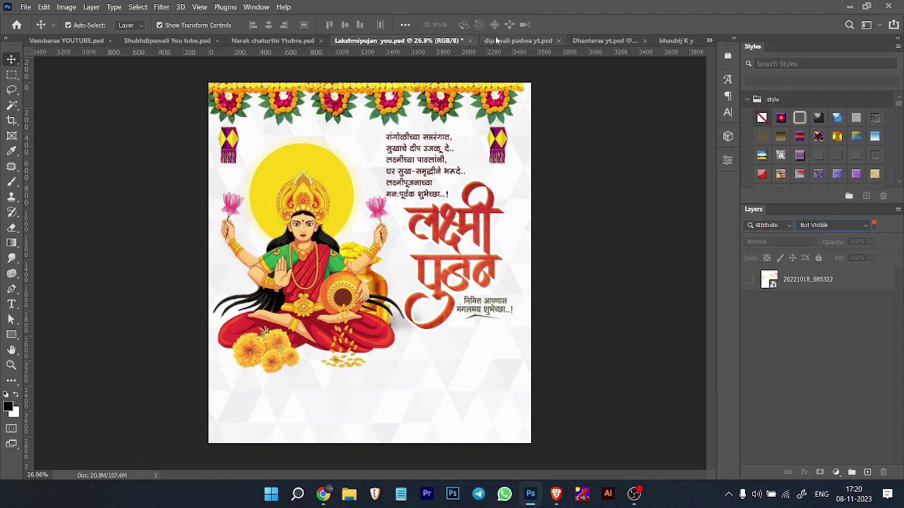
Delete the hidden layer 20221018_085322.
left_click(830, 285)
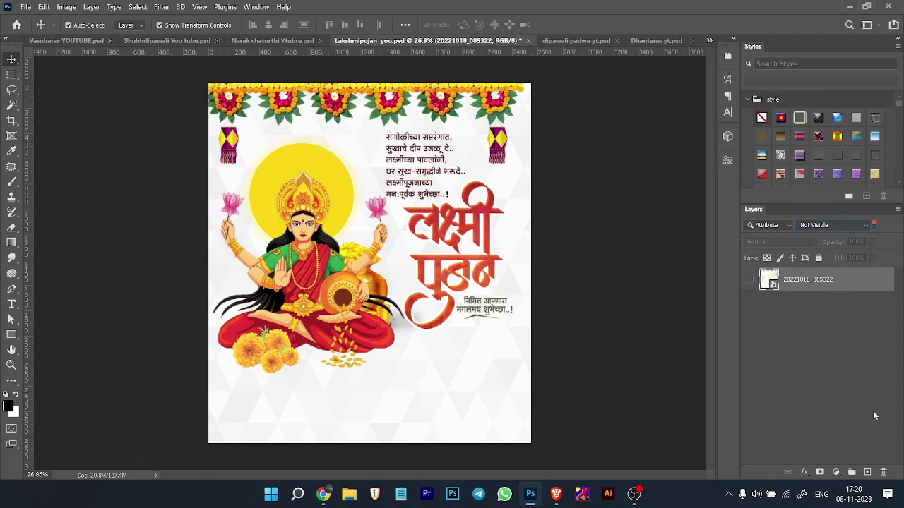
left_click(883, 472)
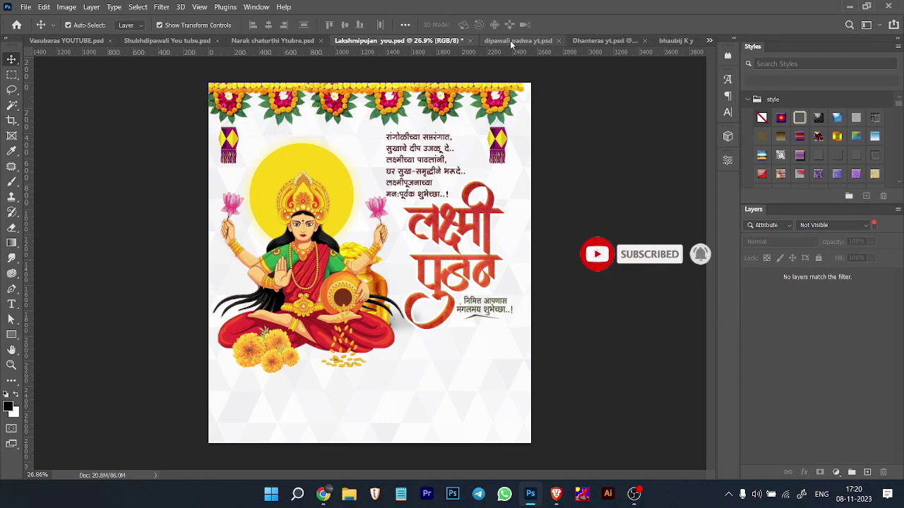
Switch to dipawali padwa yt.psd and filter its layers by the attribute Not Visible.
left_click(511, 42)
scroll(824, 398, "down", 2)
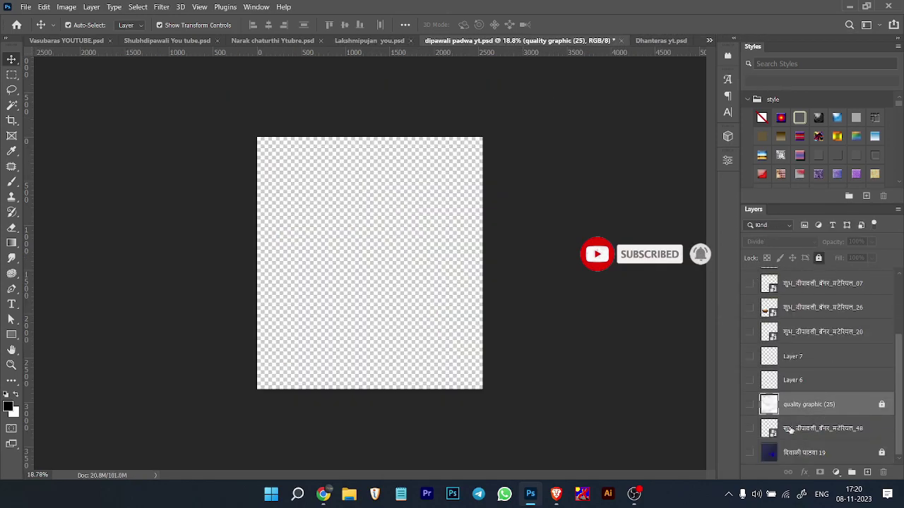
left_click(791, 429)
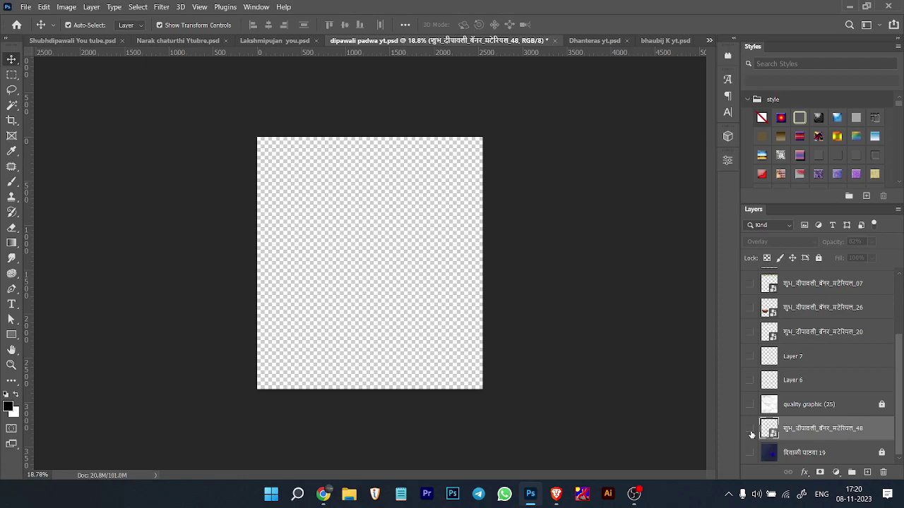
left_click(768, 225)
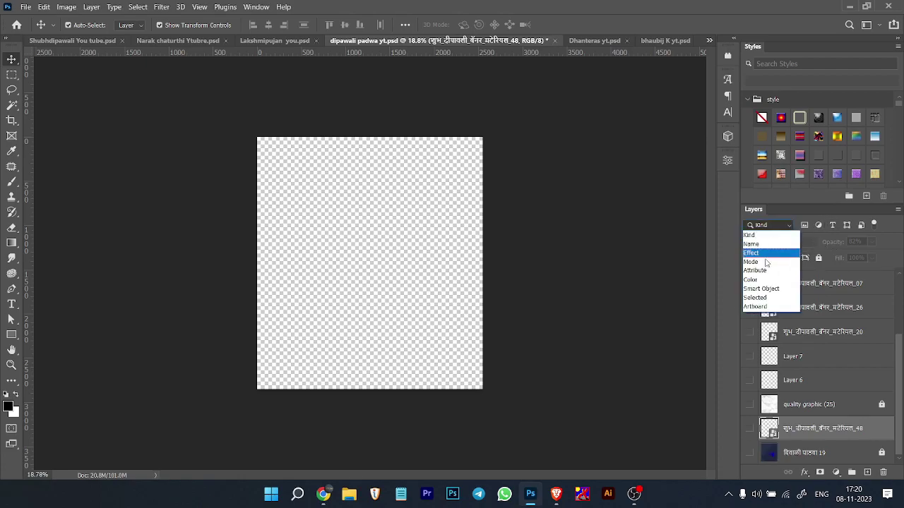
left_click(756, 271)
left_click(822, 225)
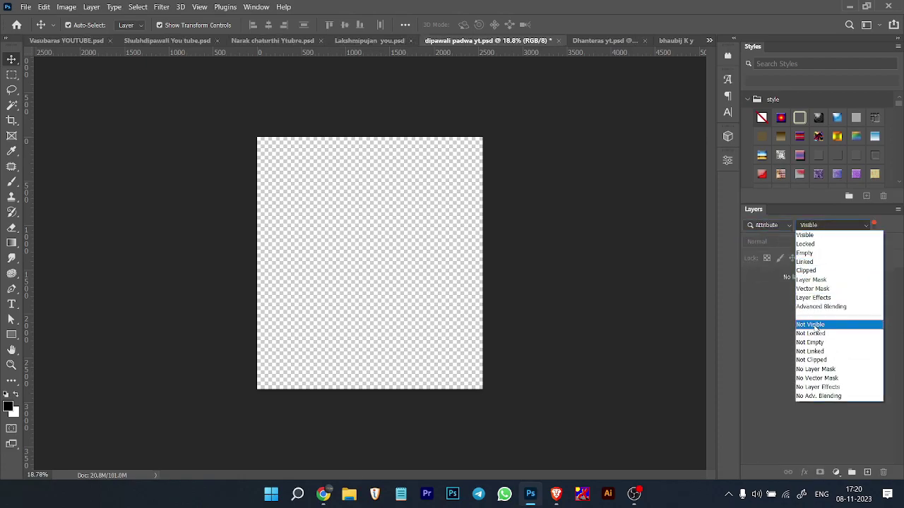
left_click(801, 323)
Show every hidden layer of the Dipawali Padwa banner, from the dark blue background up to the greeting text layer ending in _70.
scroll(763, 400, "down", 3)
left_click(752, 450)
left_click(752, 450)
left_click(752, 450)
left_click(751, 449)
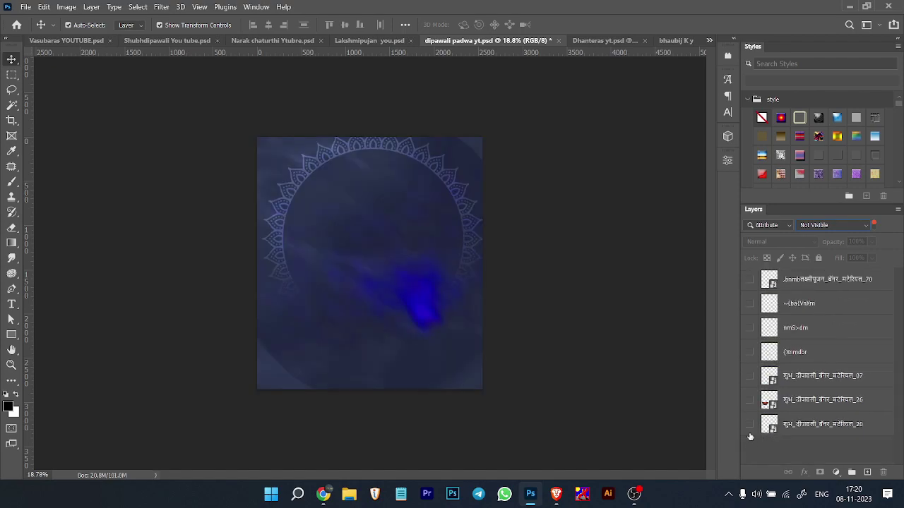
left_click(749, 423)
left_click(748, 400)
left_click(750, 382)
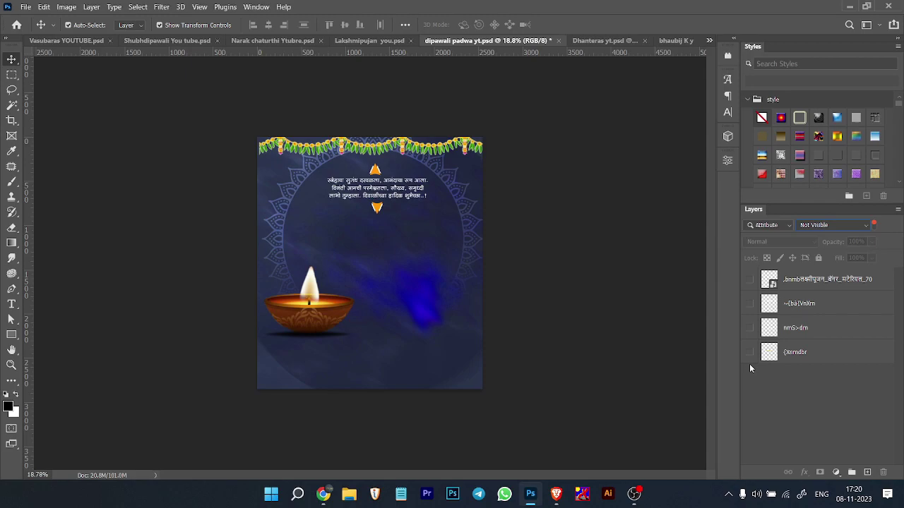
left_click(749, 352)
left_click(749, 328)
left_click(750, 303)
left_click(748, 279)
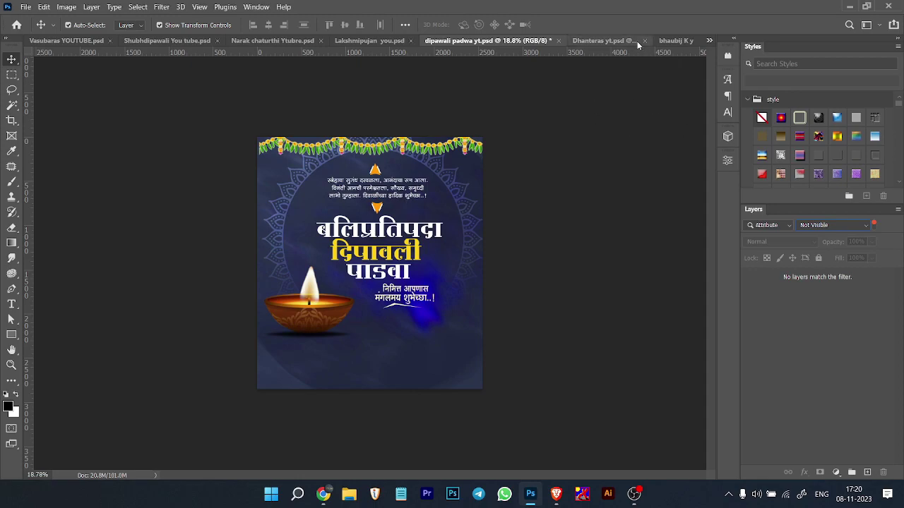
Switch to Dhanteras yt.psd and show its layers from Layer 2 up to Rectangle 1, plus fbd and the {XnmdbrMm... text layer above.
left_click(605, 41)
scroll(789, 387, "down", 1)
left_click_drag(750, 452, 753, 348)
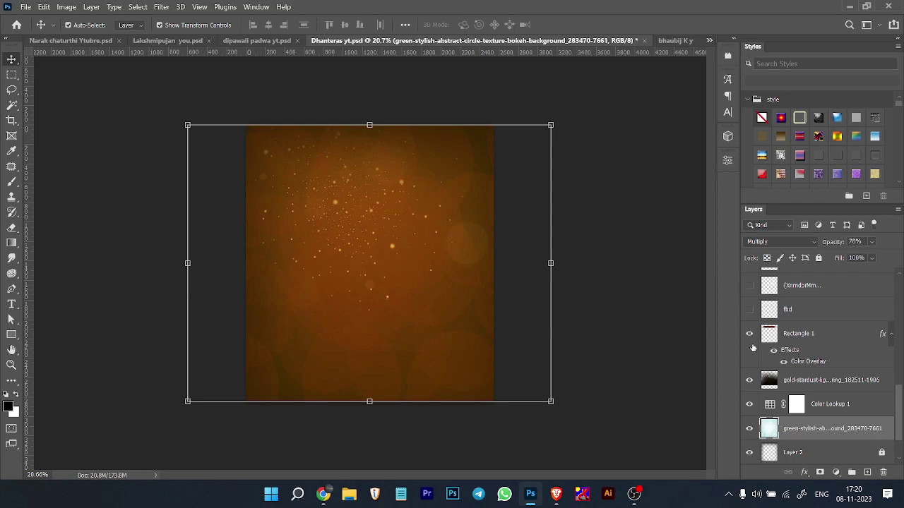
scroll(752, 351, "up", 2)
left_click(749, 357)
left_click(750, 334)
Show the four {XnmdbrMm... text copies, from copy up to copy 4.
scroll(751, 346, "up", 2)
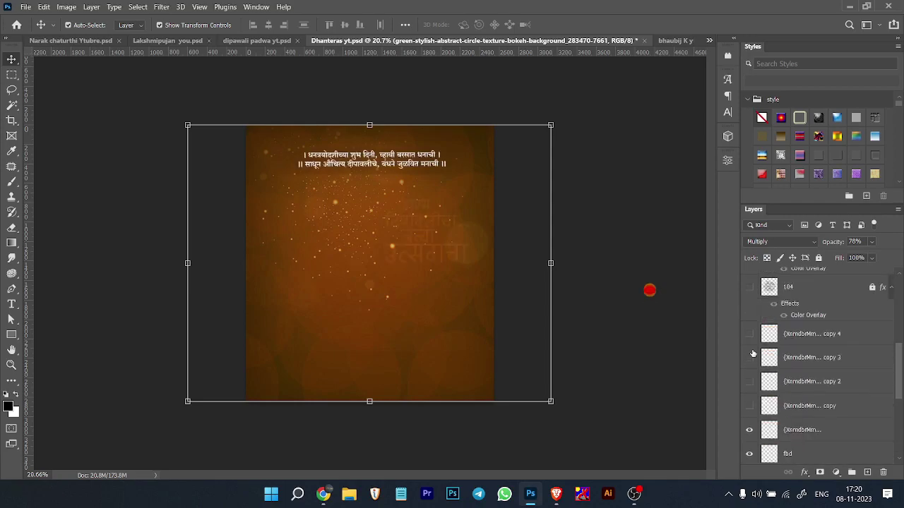
left_click(750, 384)
left_click(750, 405)
left_click(749, 357)
left_click(750, 334)
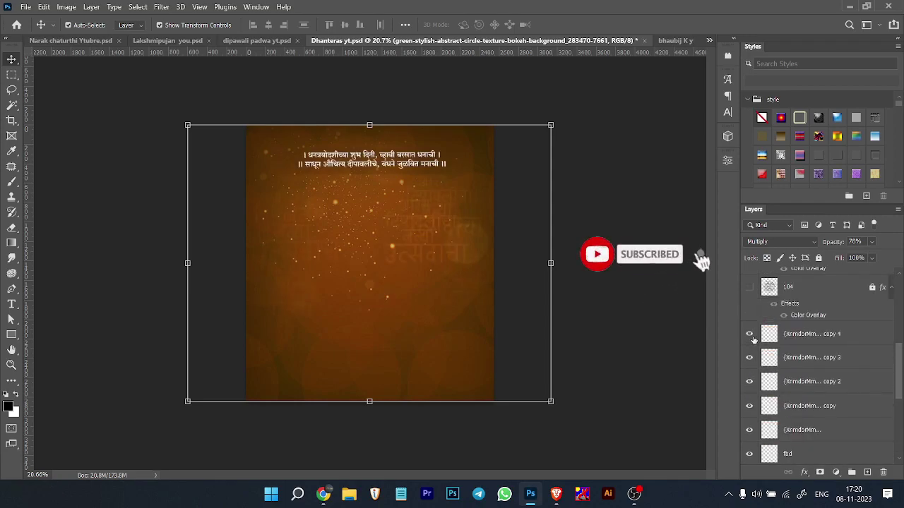
Show the layers 104, Layer 4, Layer 1 copy 2, Layer 1 copy, धनत्रयोदशी_बॅनर_मटेरियल_22 and fe.
scroll(751, 336, "up", 3)
left_click(749, 360)
left_click(749, 312)
scroll(753, 343, "up", 5)
left_click(749, 410)
left_click(749, 386)
left_click(749, 339)
left_click(750, 316)
Show the last hidden layers of the Dhanteras banner: 20221018_085401, 20221018_084726 and the topmost layer.
scroll(752, 329, "up", 2)
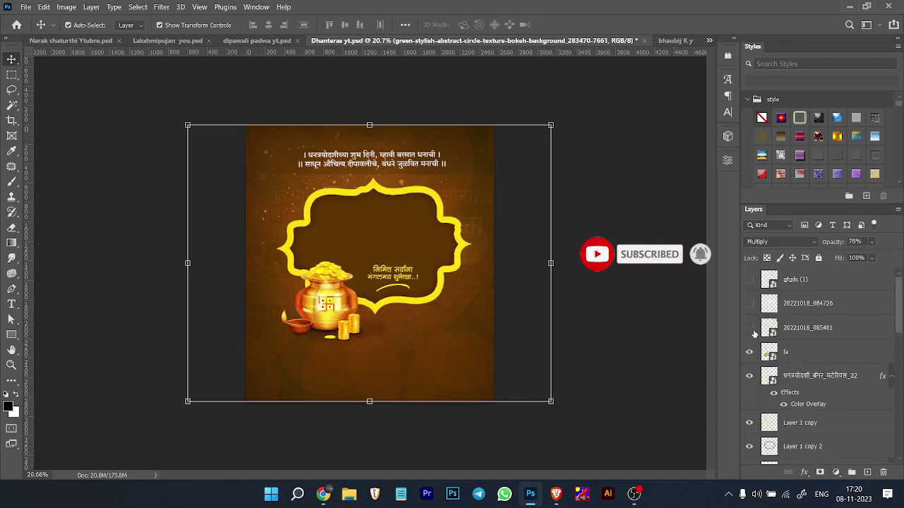
left_click(750, 328)
left_click(750, 304)
left_click(750, 303)
left_click_drag(750, 303, 750, 279)
left_click(749, 279)
Delete the topmost layer above 20221018_084726.
left_click(796, 283)
left_click(879, 410)
left_click(807, 303)
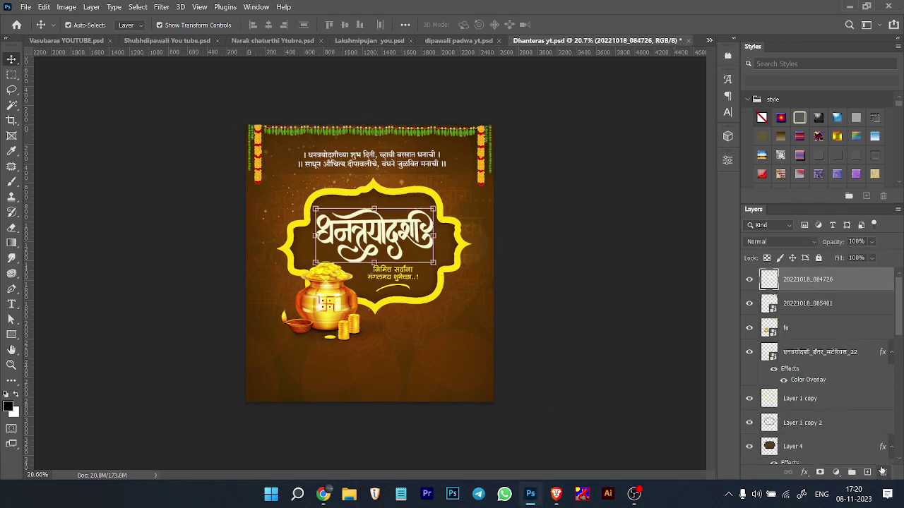
Try to merge the frame layers Layer 1 copy, Layer 1 copy 2 and Layer 4 with Merge Visible, and undo it.
scroll(832, 437, "down", 3)
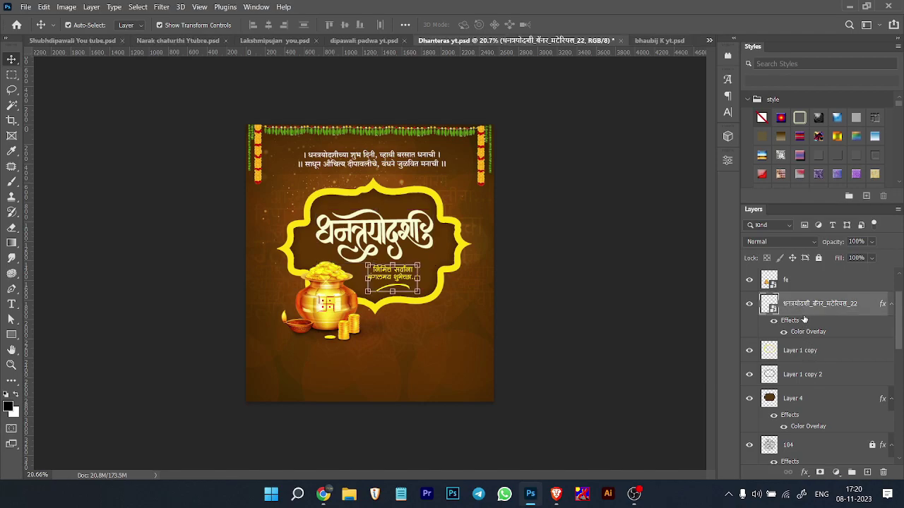
left_click(808, 351)
left_click(795, 381)
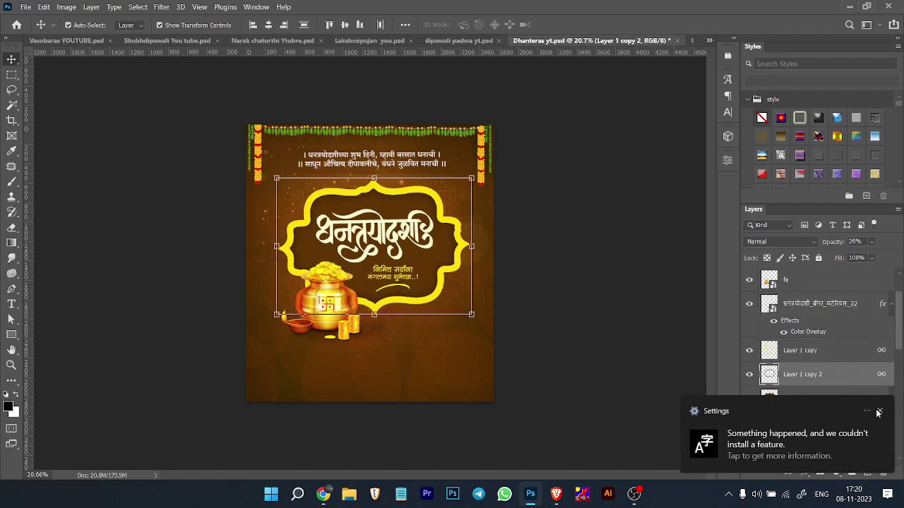
left_click(830, 400)
left_click(821, 379, "ctrl")
left_click(823, 358, "ctrl")
right_click(823, 359)
left_click(703, 346)
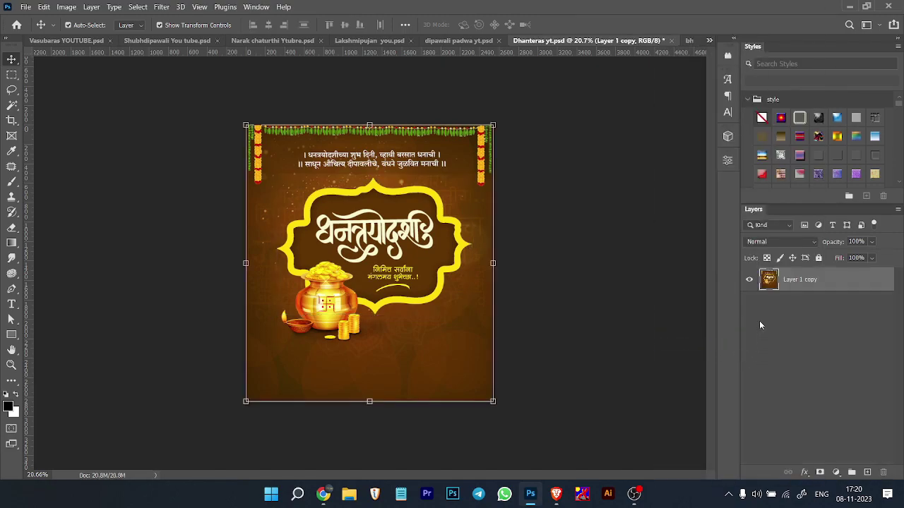
key("ctrl+z")
Merge the frame layers Layer 1 copy, Layer 1 copy 2 and Layer 4 into a single layer with Merge Layers.
left_click(778, 402)
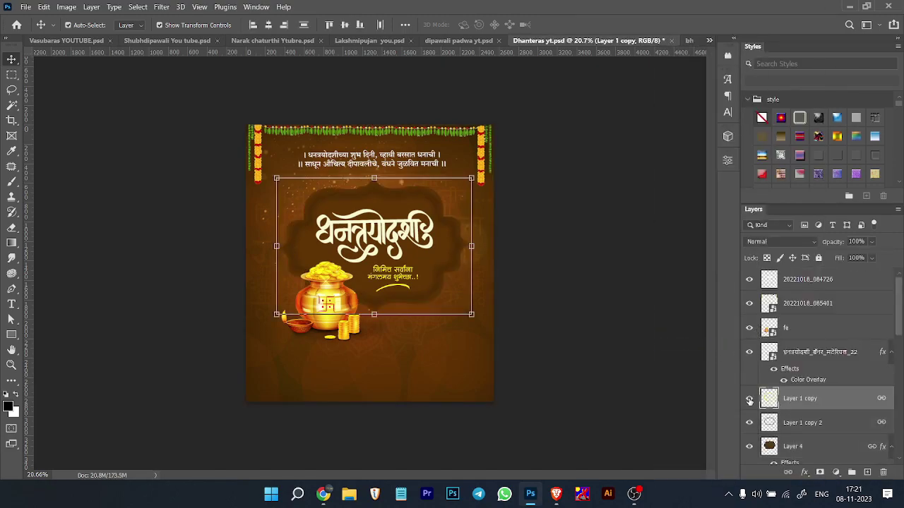
left_click(802, 421)
left_click(805, 400, "shift")
left_click(808, 446, "shift")
right_click(812, 446)
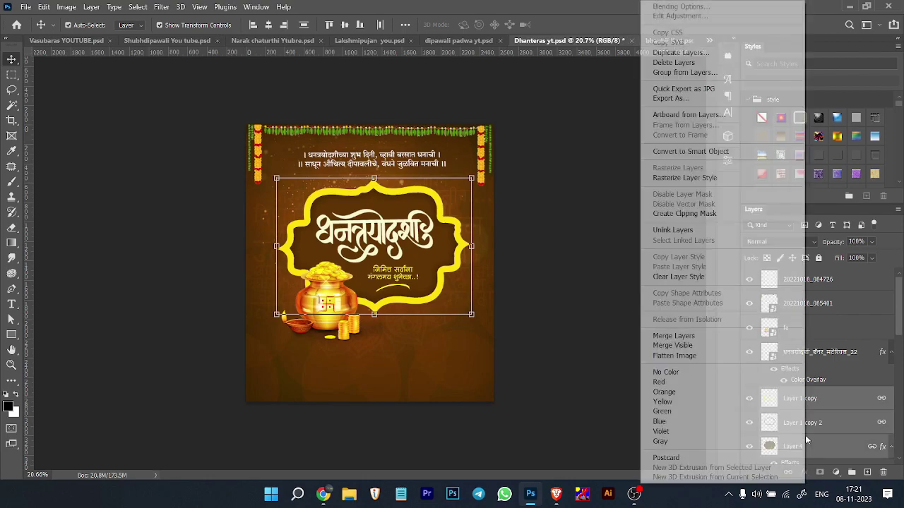
left_click(706, 337)
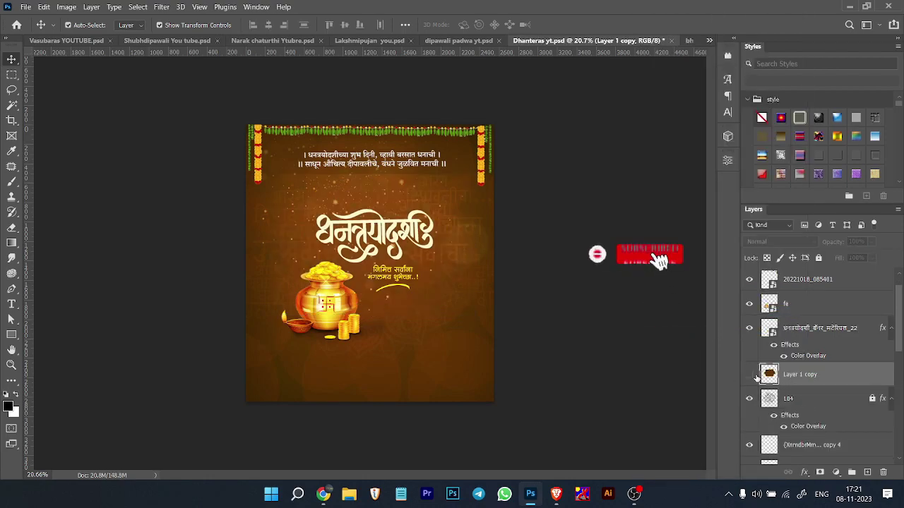
scroll(822, 396, "up", 1)
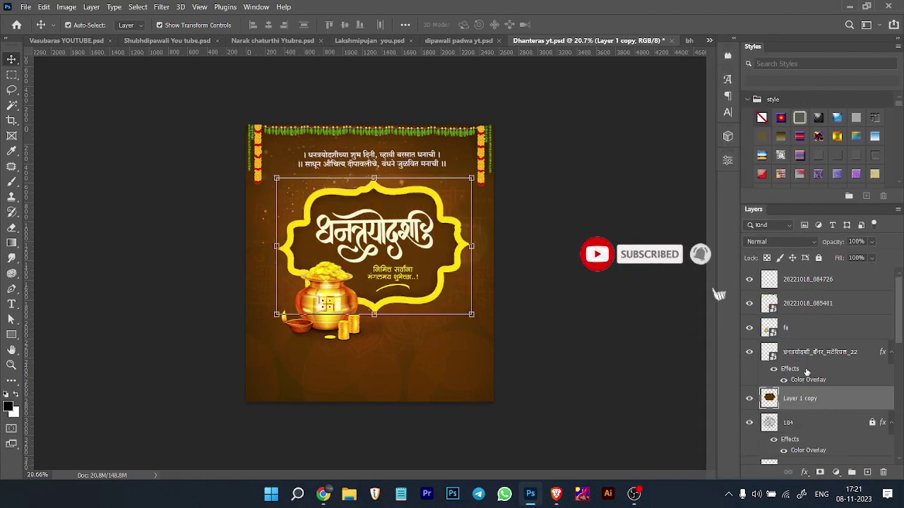
Switch to bhaubij K yt.psd and show Gradient Fill 1 and the texture layer m directly above it.
left_click(688, 41)
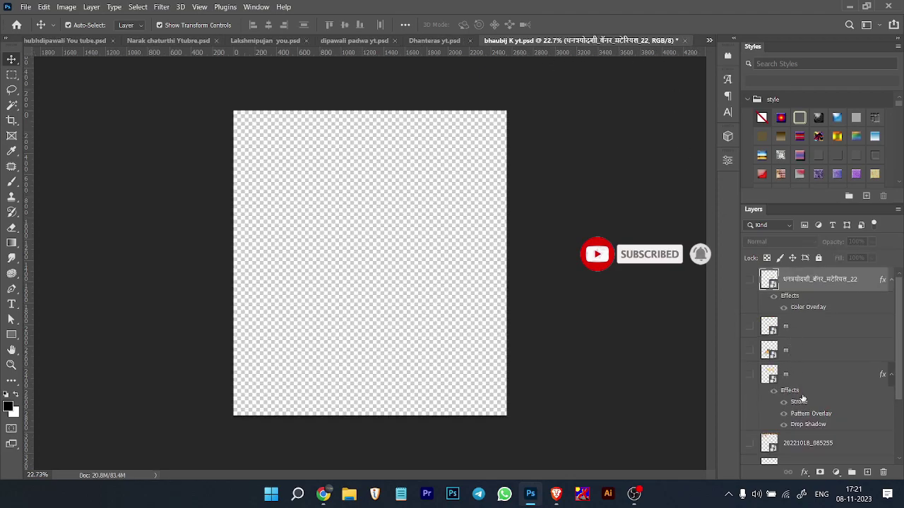
scroll(802, 399, "down", 3)
left_click(750, 451)
left_click(750, 429)
Unlock the texture layer m above Gradient Fill 1 and set its blend mode to Hard Light.
left_click(801, 430)
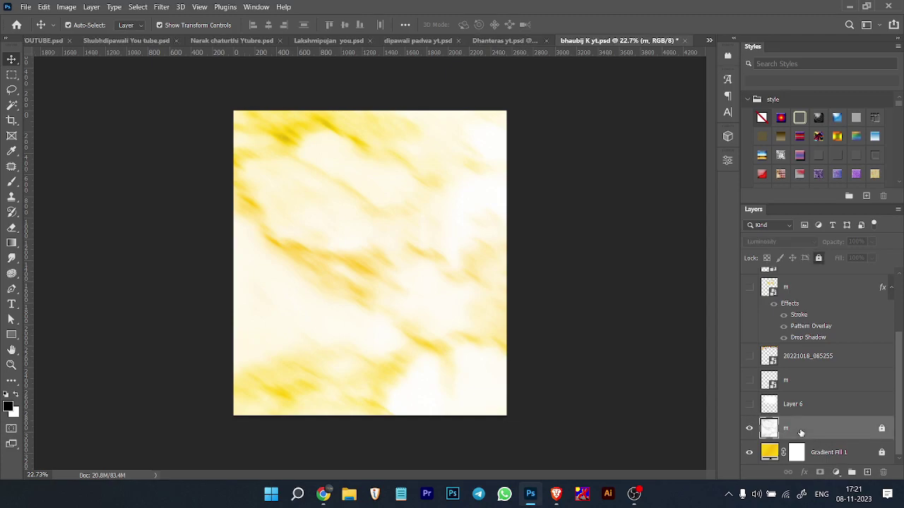
left_click(882, 430)
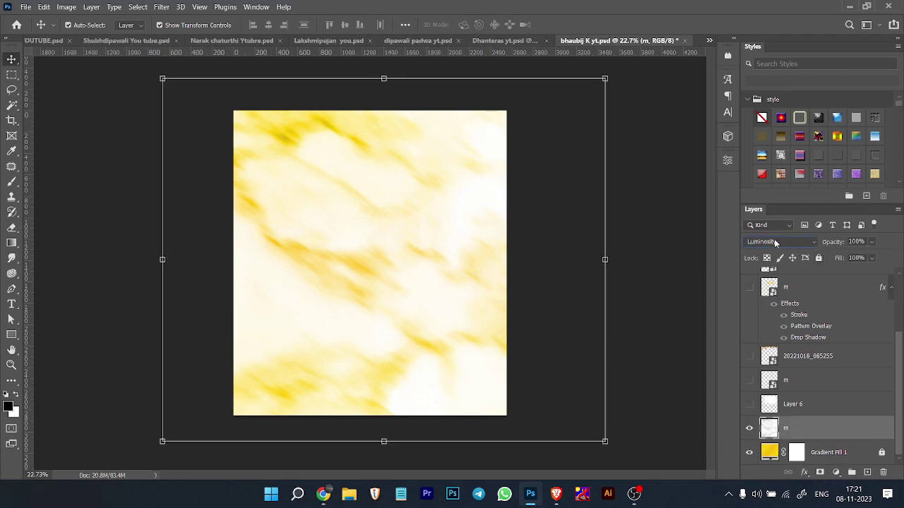
left_click(775, 243)
left_click(766, 295)
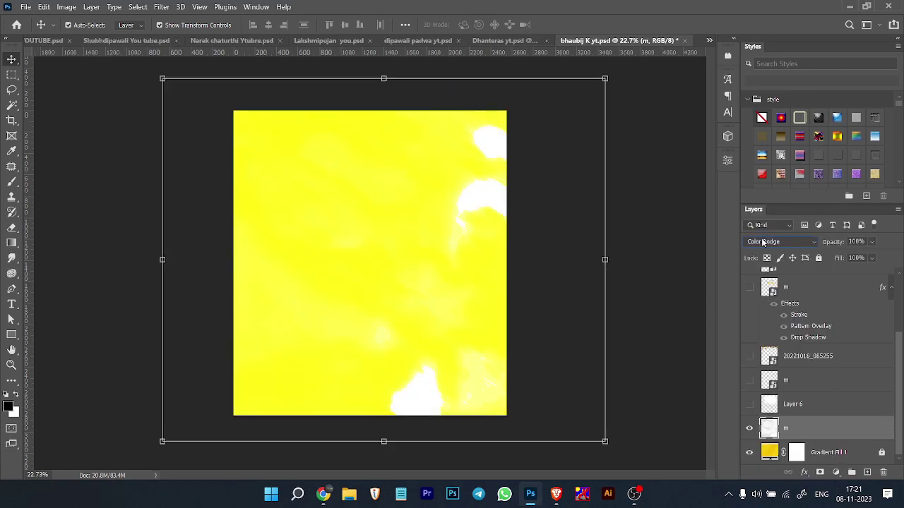
scroll(762, 242, "down", 3)
scroll(763, 244, "down", 8)
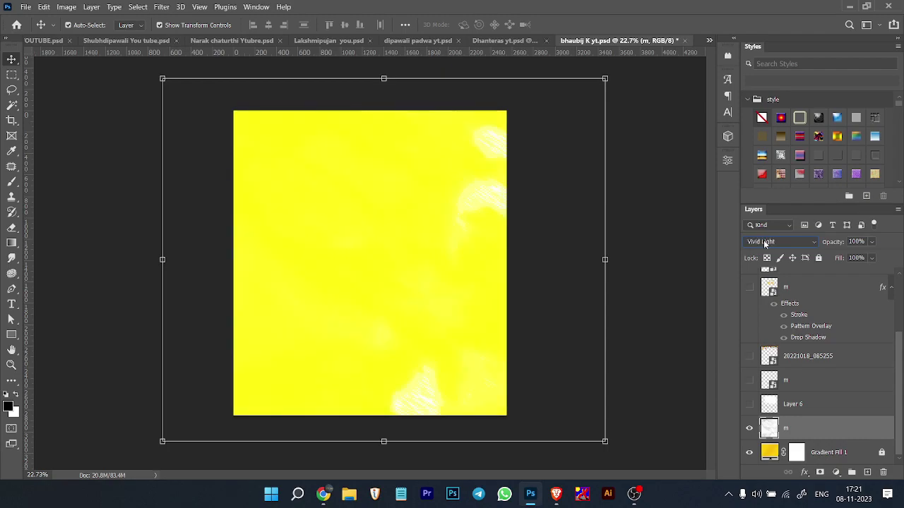
left_click(768, 243)
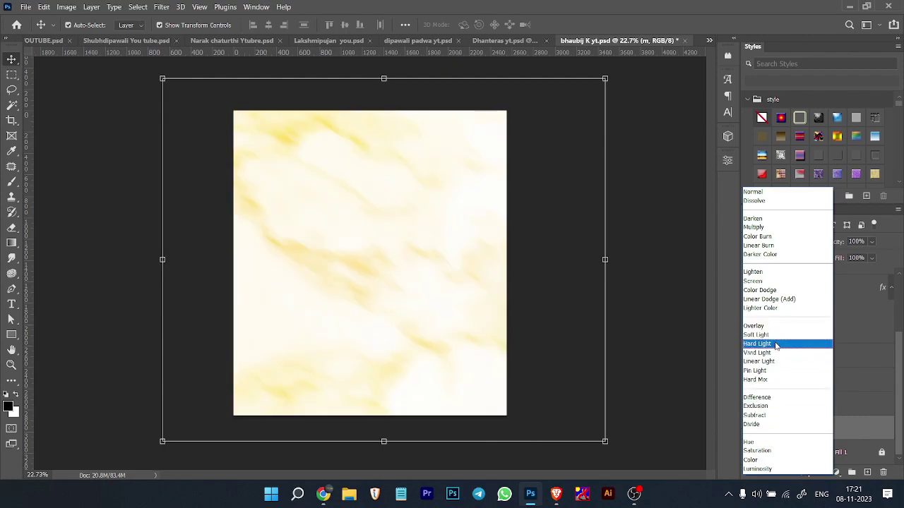
left_click(775, 344)
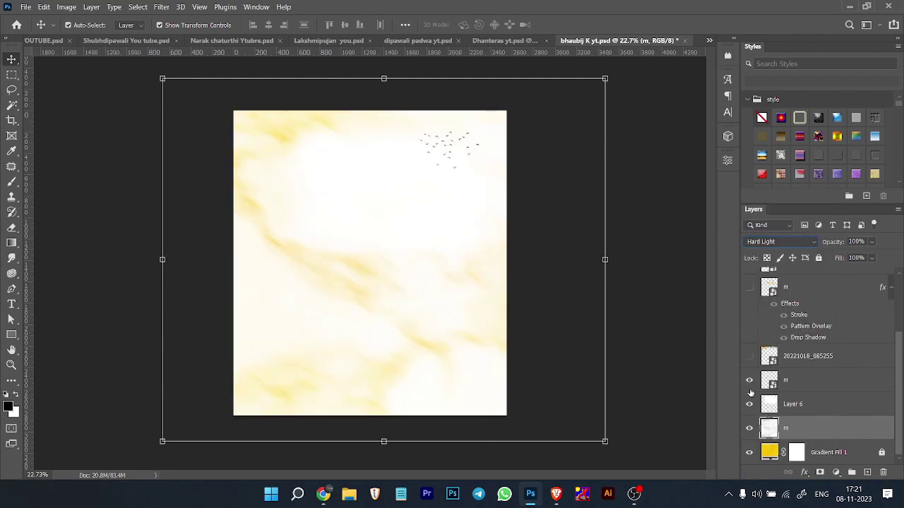
Show the remaining hidden layers of the Bhaubij banner up to धनत्रयोदशी_बॅनर_मटेरियल_22 and clear the layer selection.
left_click(749, 356)
scroll(751, 365, "up", 2)
left_click(749, 374)
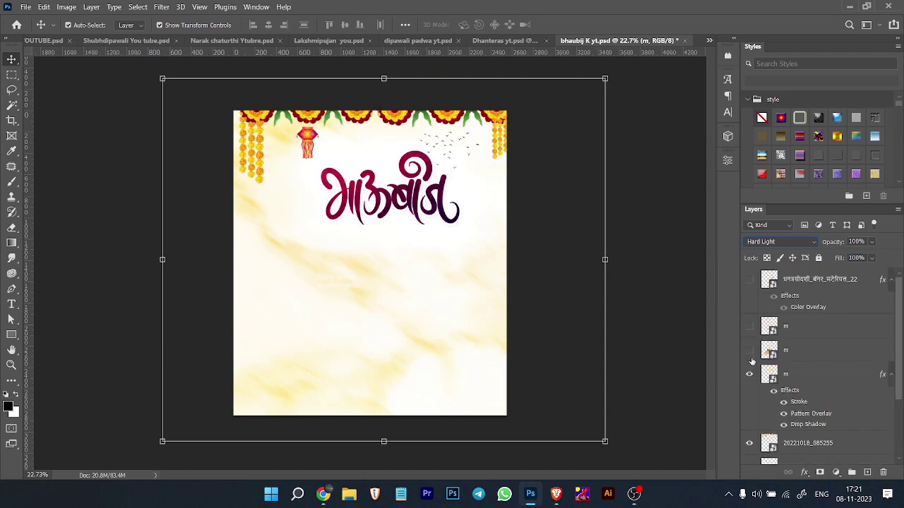
left_click(749, 351)
left_click(749, 326)
left_click(749, 279)
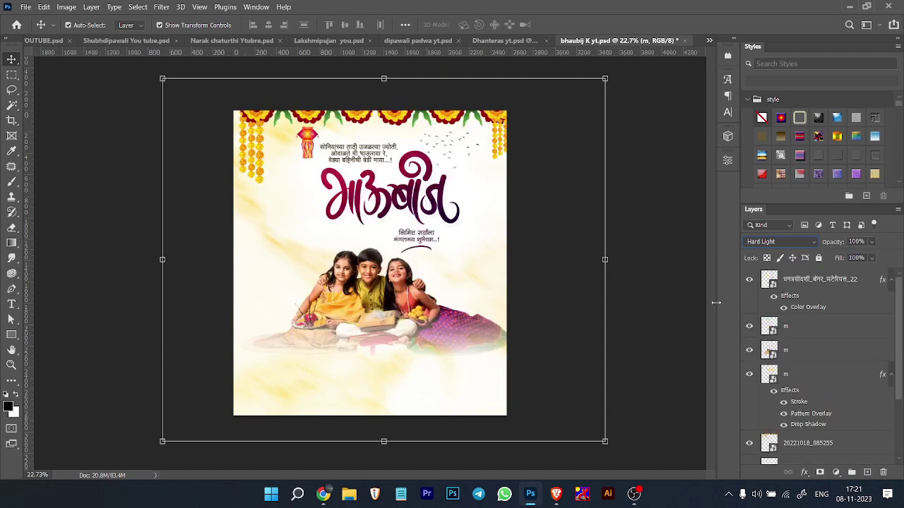
left_click(677, 317)
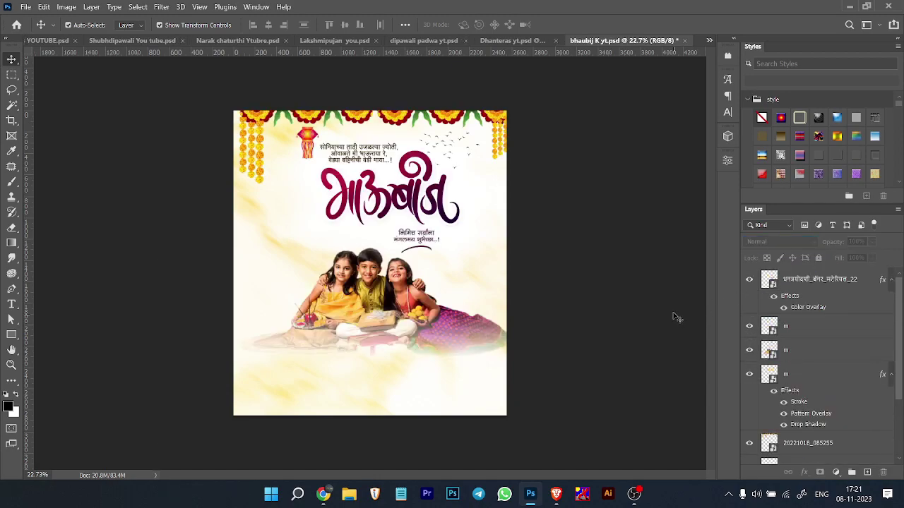
Scale the photo of the three children to about 53.60% and move it slightly lower on the banner.
left_click(458, 338)
key("ctrl+t")
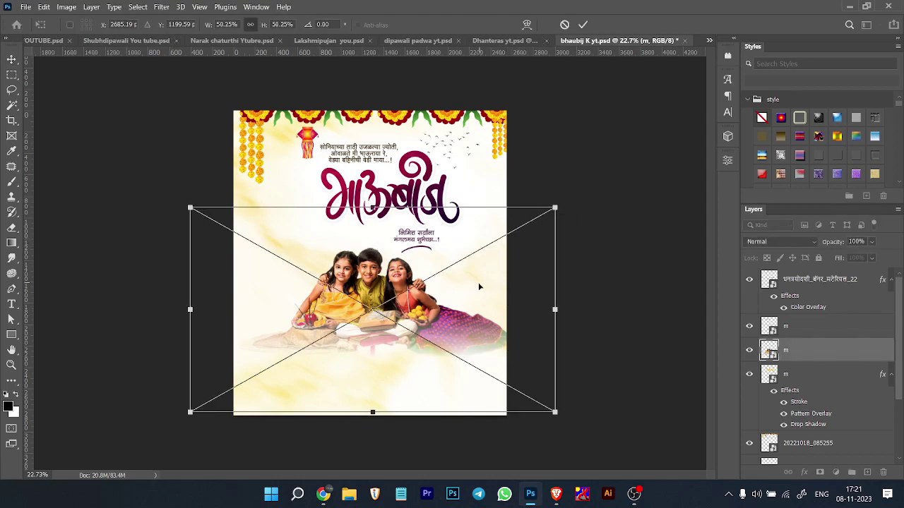
left_click(553, 413)
left_click_drag(560, 416, 571, 423)
left_click_drag(467, 381, 463, 389)
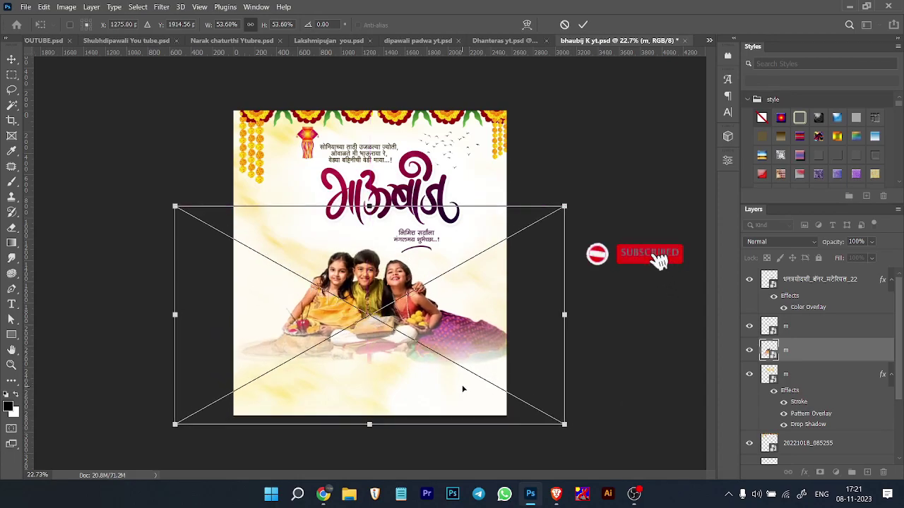
key("Return")
key("Return")
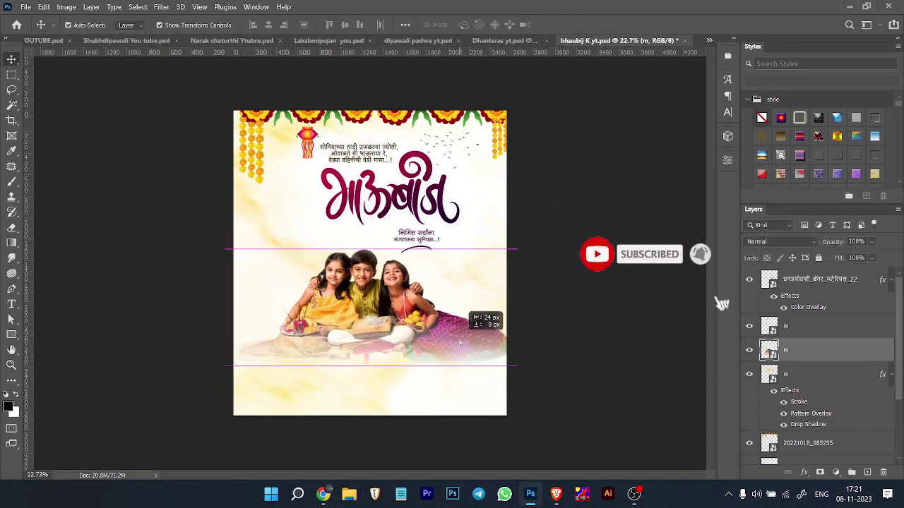
Review the Dhanteras and Bhaubij banners again and switch to Vasubaras YOUTUBE.psd.
left_click(709, 40)
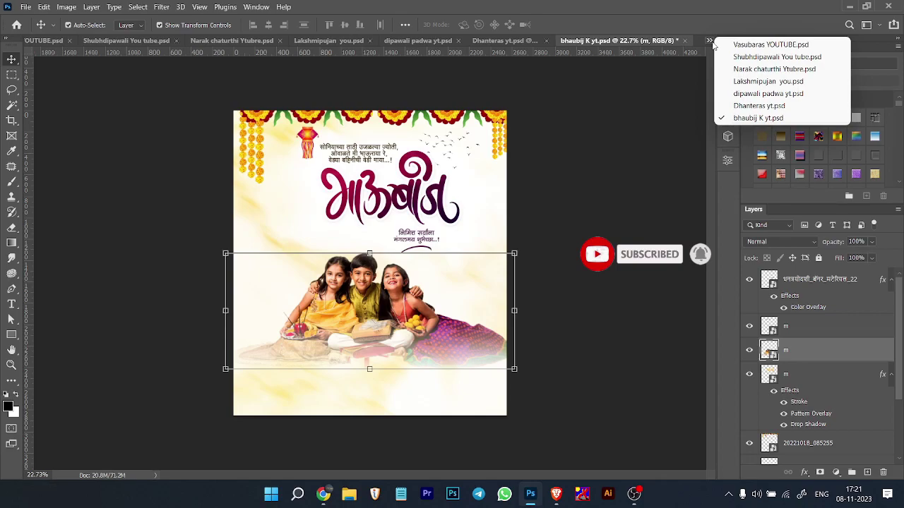
left_click(709, 40)
left_click(524, 45)
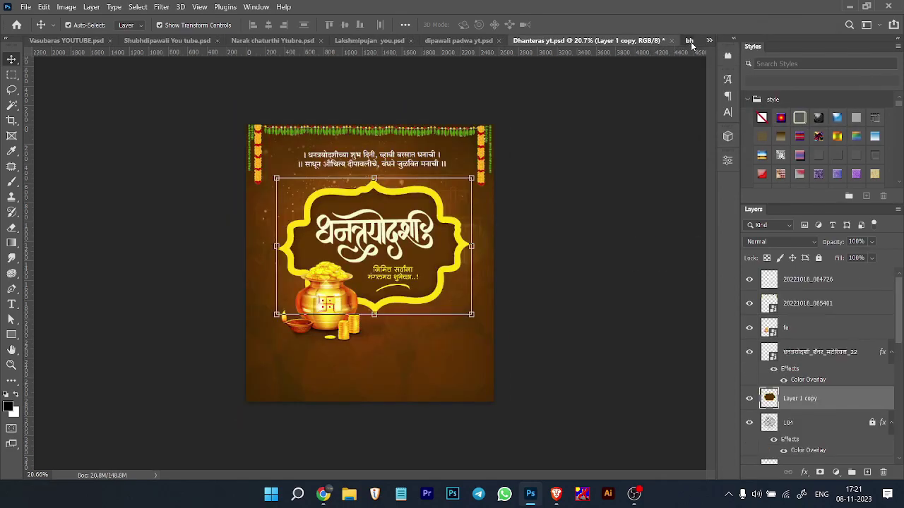
left_click(692, 43)
left_click(55, 44)
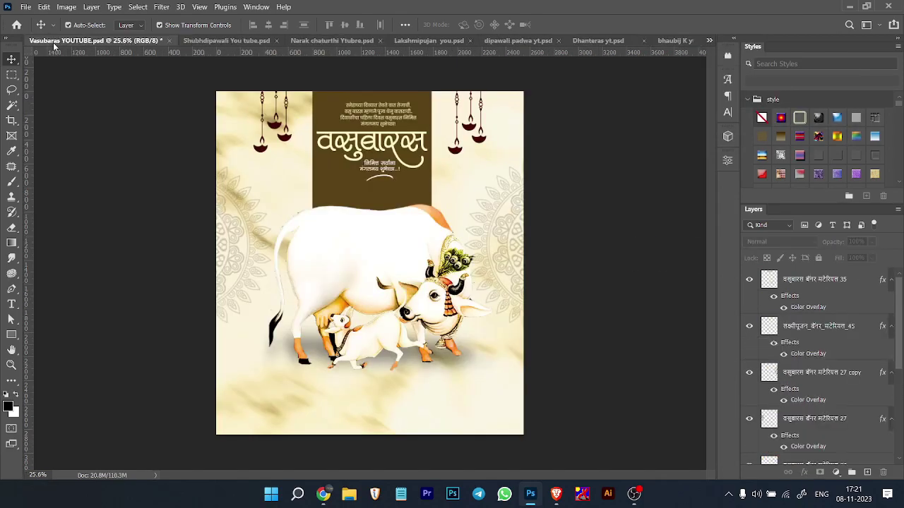
Enlarge the greeting text below the वसुबारस title slightly and reposition it centred beneath the title on the brown panel.
left_click(385, 170)
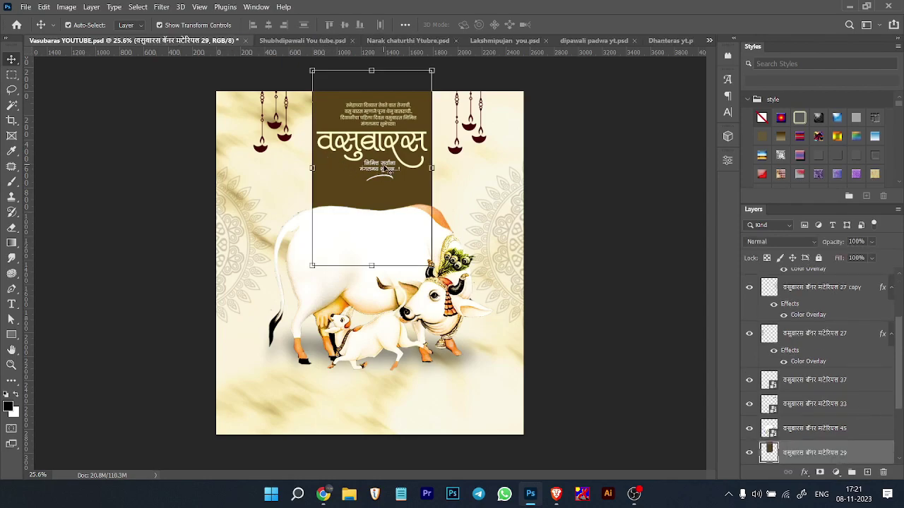
scroll(387, 173, "up", 5)
left_click(387, 173)
key("ctrl+t")
left_click_drag(435, 187, 456, 196)
left_click_drag(407, 182, 390, 208)
key("Return")
scroll(390, 206, "down", 5)
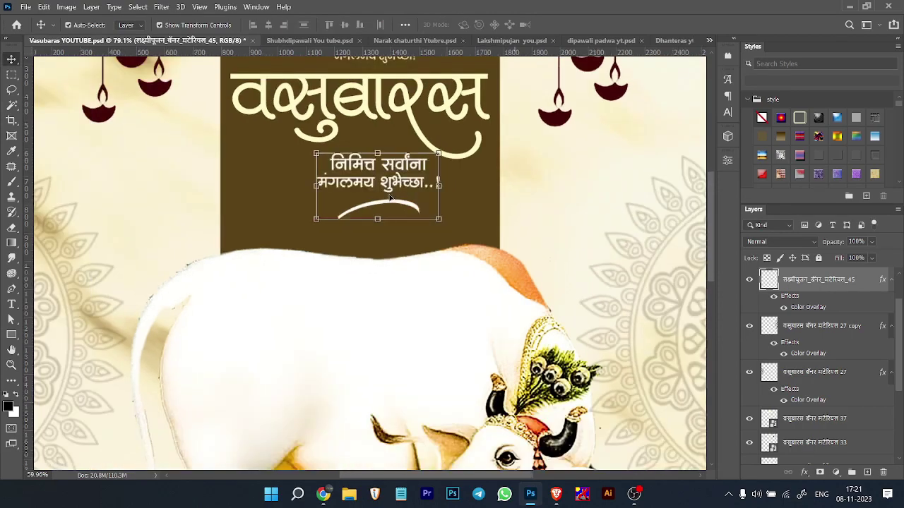
left_click(606, 240)
Switch to Shubhdipawali You tube.psd and turn off its Not Visible layer filter to list all layers.
left_click(247, 41)
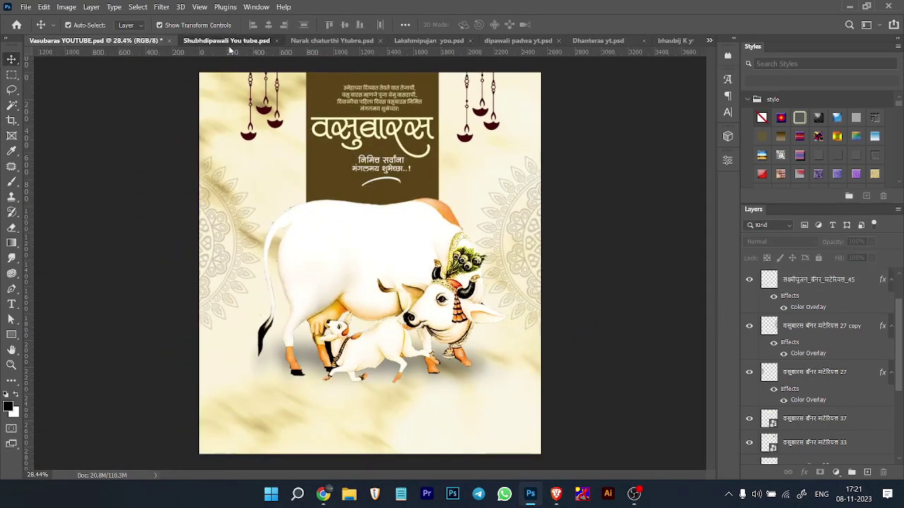
left_click(397, 346)
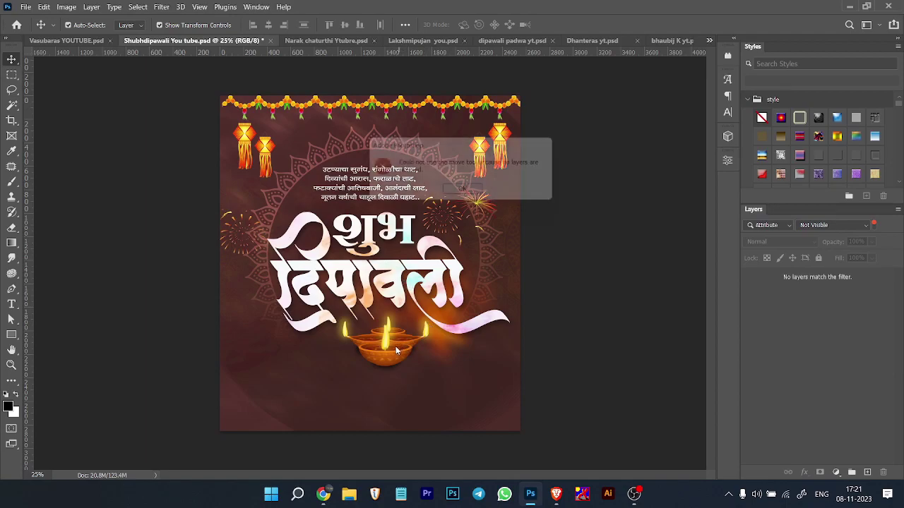
left_click(481, 196)
left_click(812, 225)
left_click(802, 233)
left_click(768, 225)
left_click(755, 233)
left_click(874, 226)
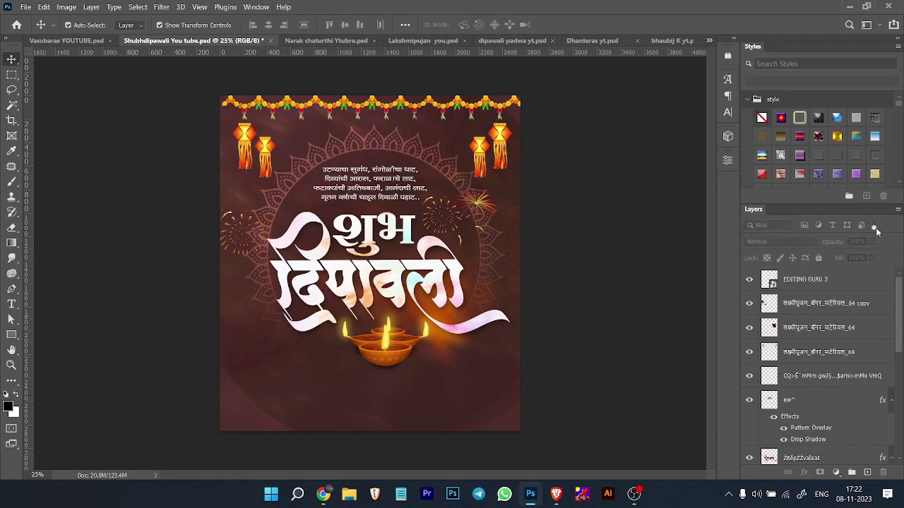
Check which artwork the EDITING GURU 3 layer holds by toggling its visibility, and rename the layer to dv.
left_click(809, 282)
left_click(749, 280)
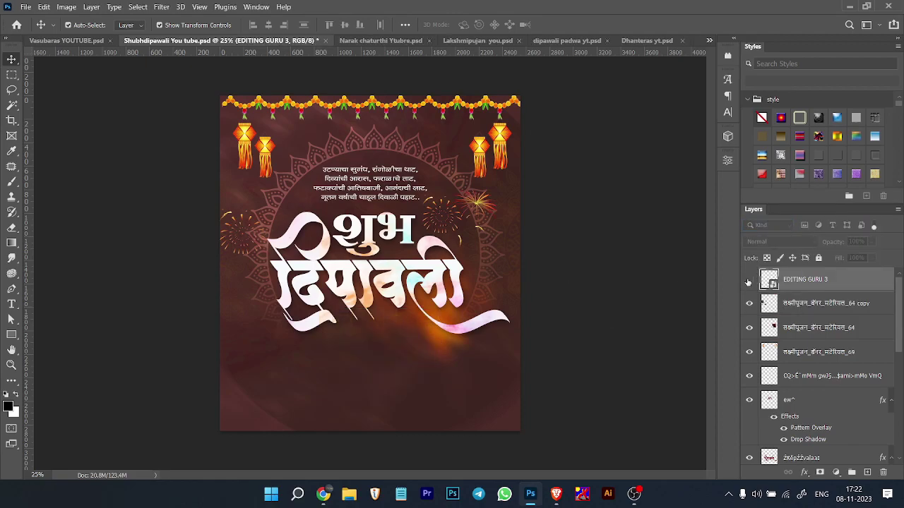
left_click(748, 281)
right_click(805, 282)
left_click(711, 216)
double_click(797, 281)
type("dv")
Look through the layers and artwork of the Shubh Dipawali banner and switch to Narak chaturthi Ytubre.psd.
scroll(826, 287, "down", 3)
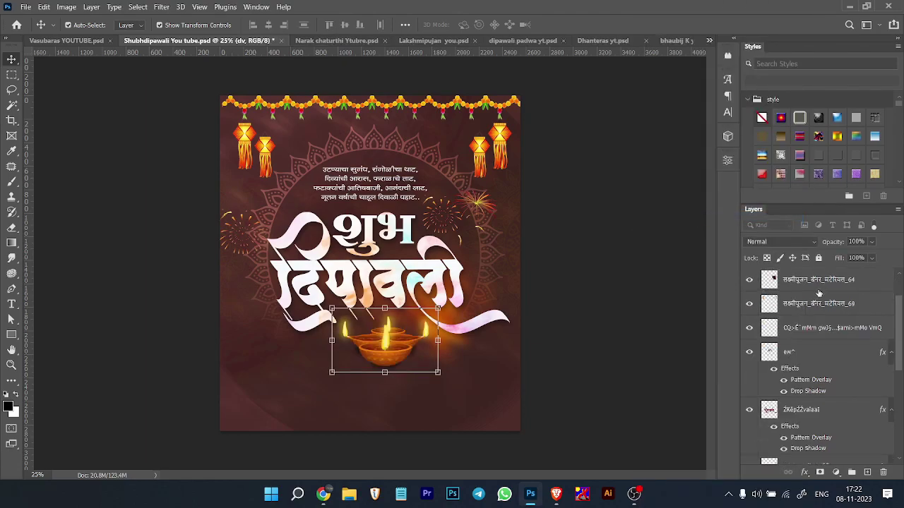
left_click(808, 340)
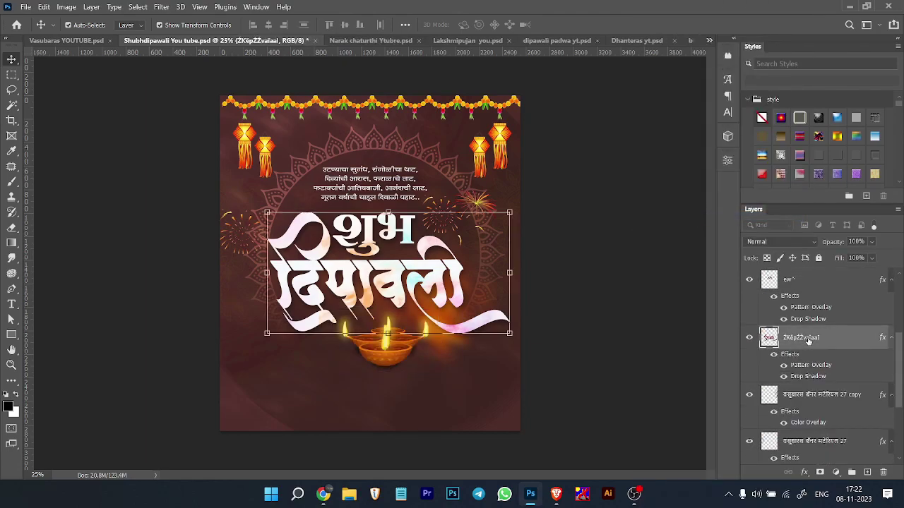
scroll(808, 341, "down", 4)
scroll(659, 373, "up", 3)
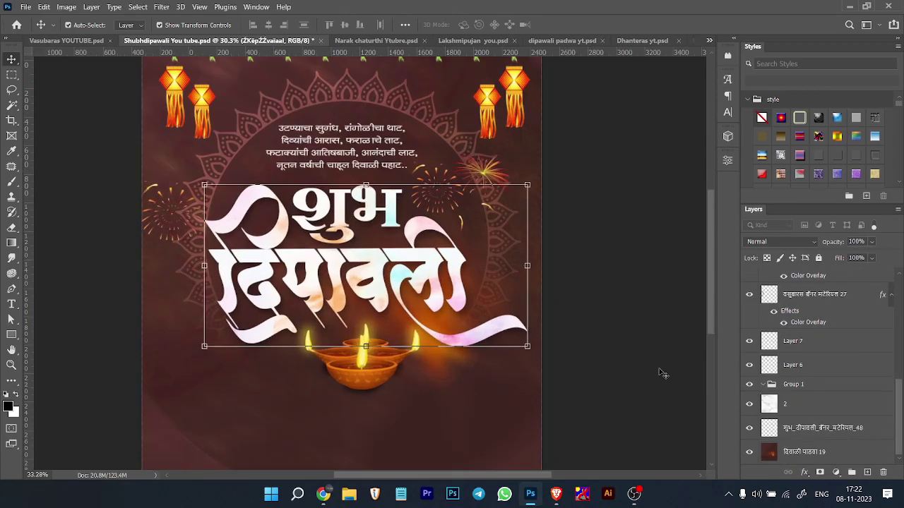
scroll(656, 362, "down", 5)
scroll(494, 240, "up", 1)
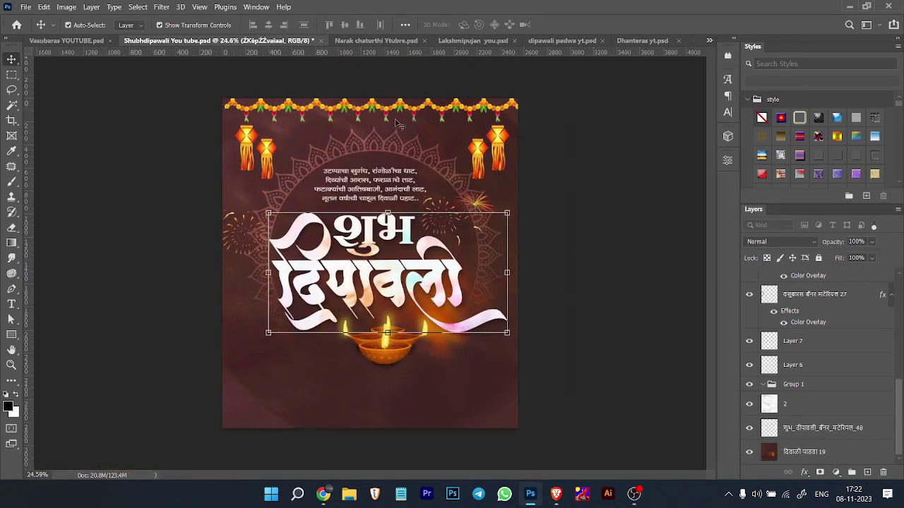
left_click(384, 36)
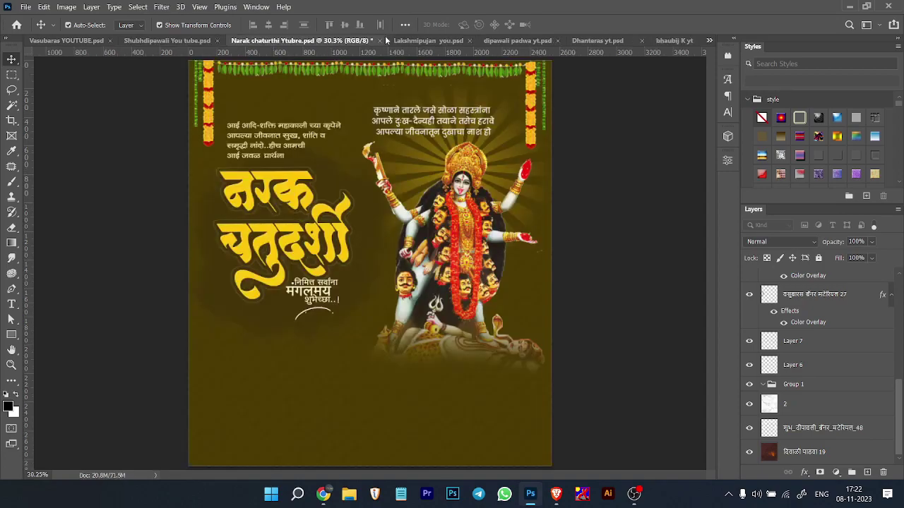
scroll(417, 295, "down", 1)
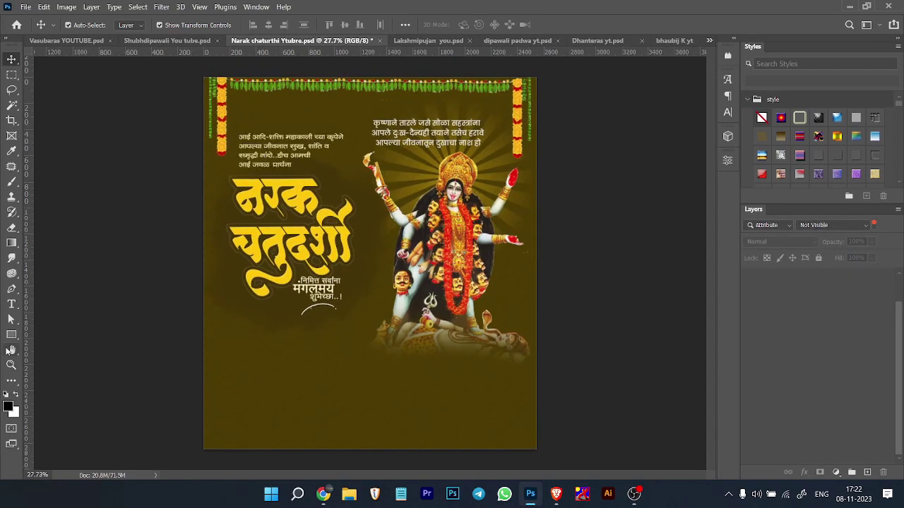
right_click(11, 335)
left_click(61, 377)
left_click_drag(109, 375, 542, 388)
left_click(696, 152)
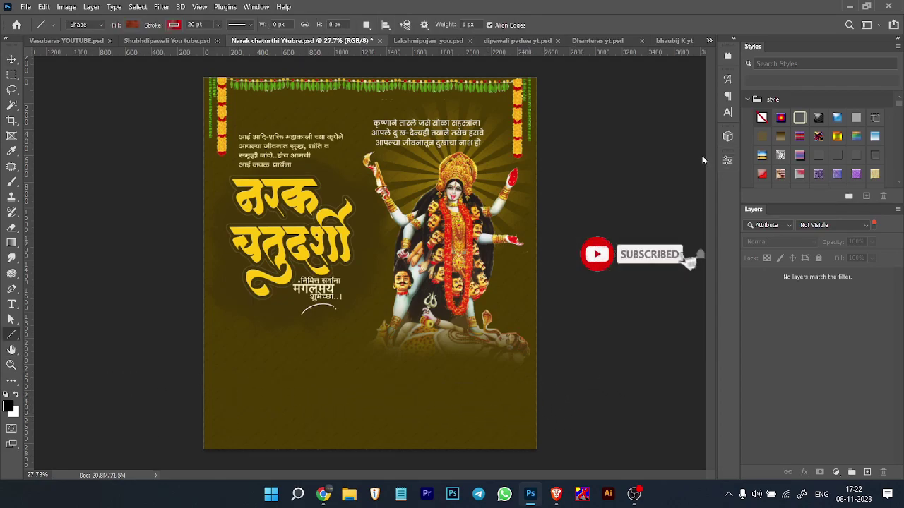
Switch to Lakshmipujan you.psd, activate the Move tool and turn off the Not Visible layer filter.
left_click(428, 40)
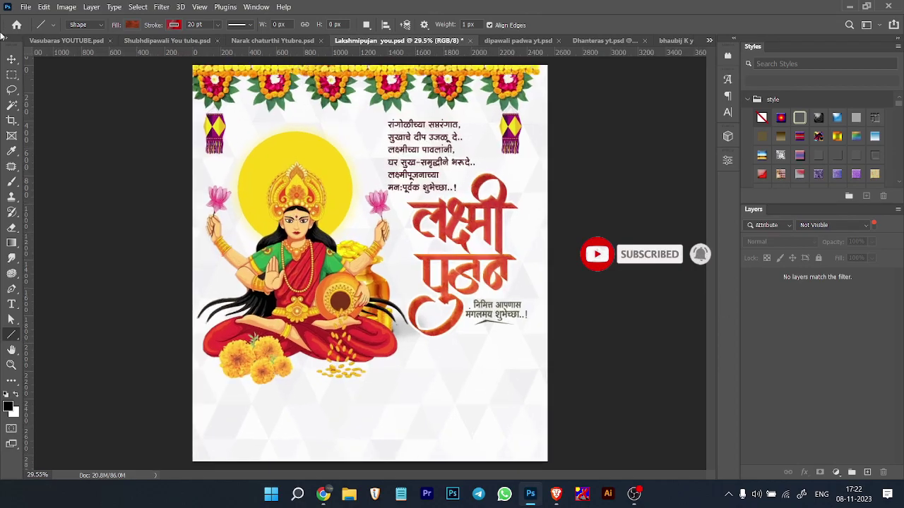
left_click(11, 60)
left_click(262, 244)
left_click(454, 193)
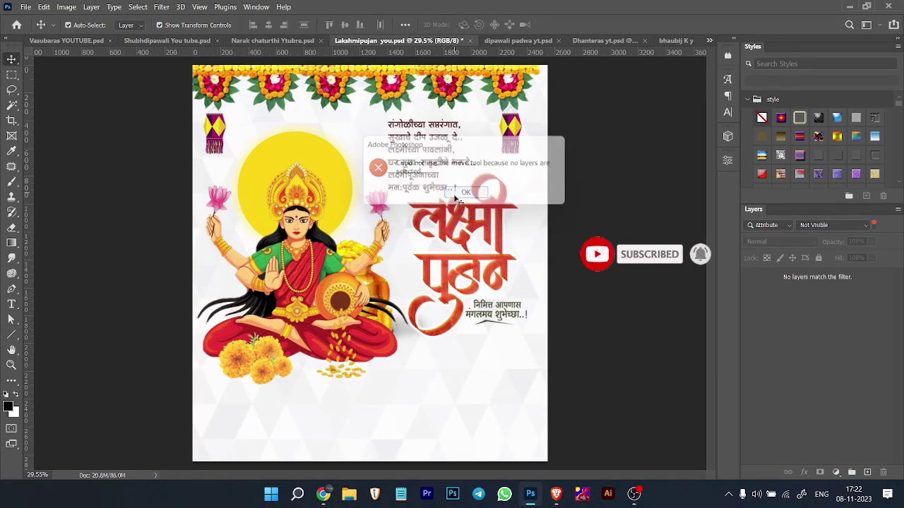
scroll(463, 189, "down", 2)
left_click(479, 227)
left_click(476, 191)
left_click(867, 225)
left_click(871, 225)
left_click(873, 225)
Select the लक्ष्मी पुजन title to examine its layer effects, clear the selection and view the whole banner.
left_click(477, 236)
left_click(467, 228)
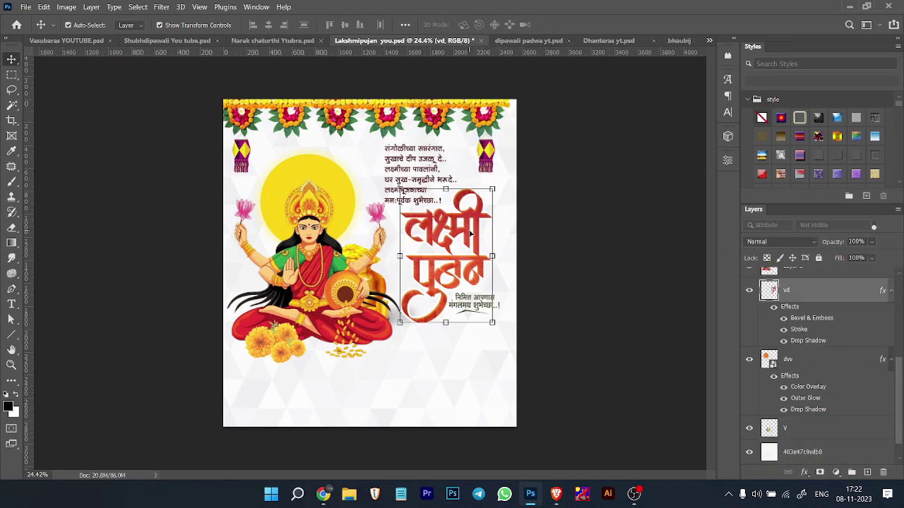
scroll(469, 233, "up", 3)
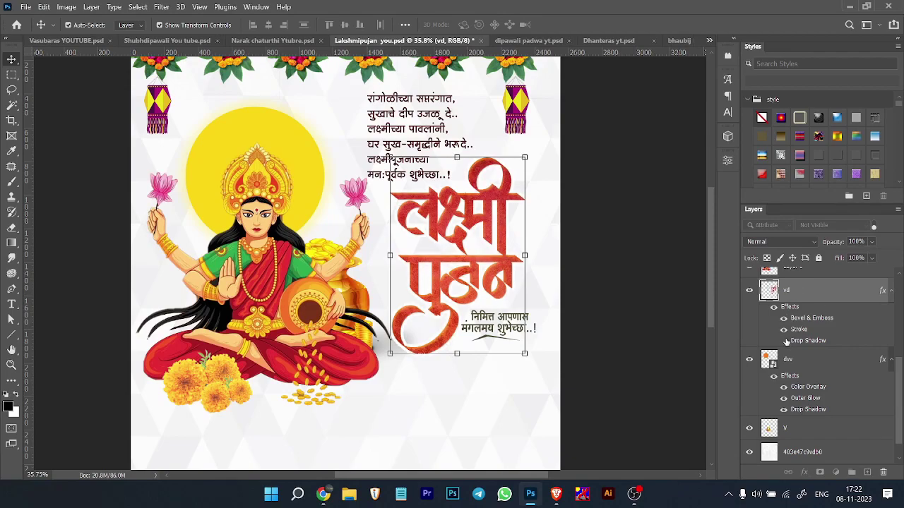
left_click(640, 317)
scroll(639, 314, "down", 3)
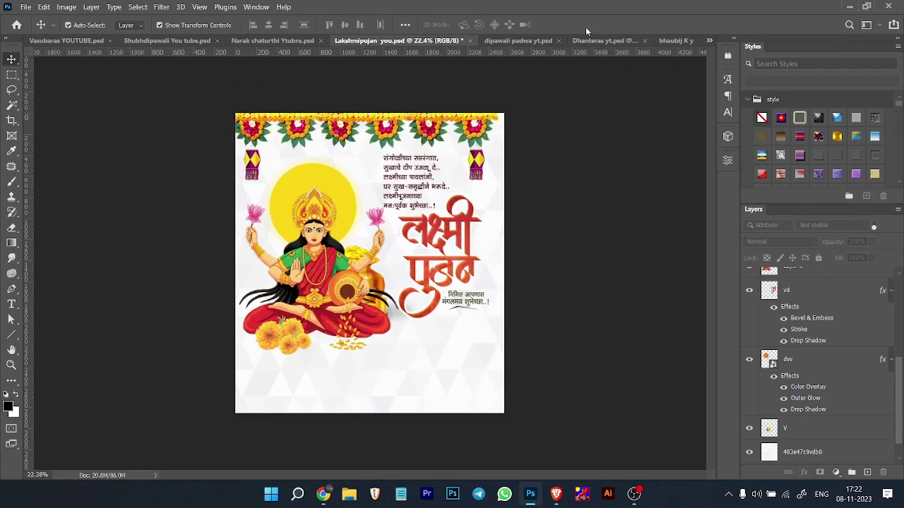
Switch to dipawali padwa yt.psd, view the banner and turn off its Not Visible layer filter.
left_click(526, 40)
scroll(444, 250, "up", 3)
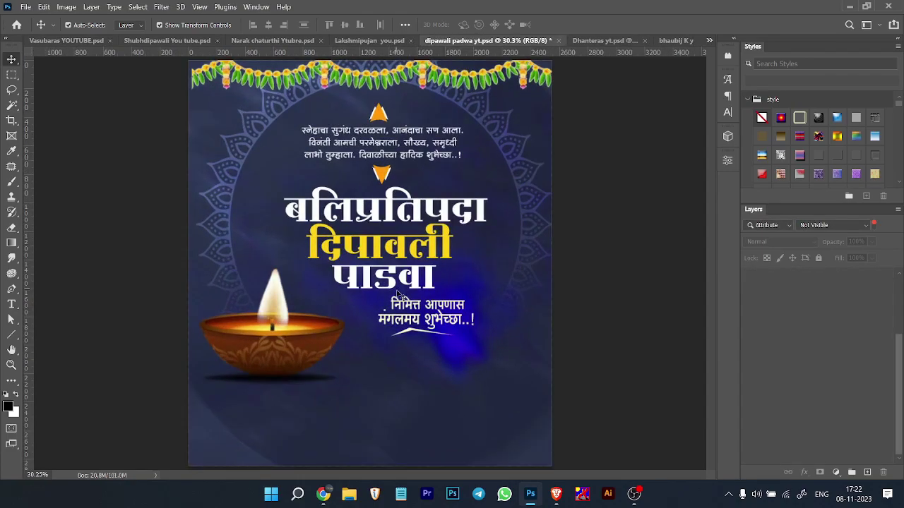
scroll(401, 293, "down", 3)
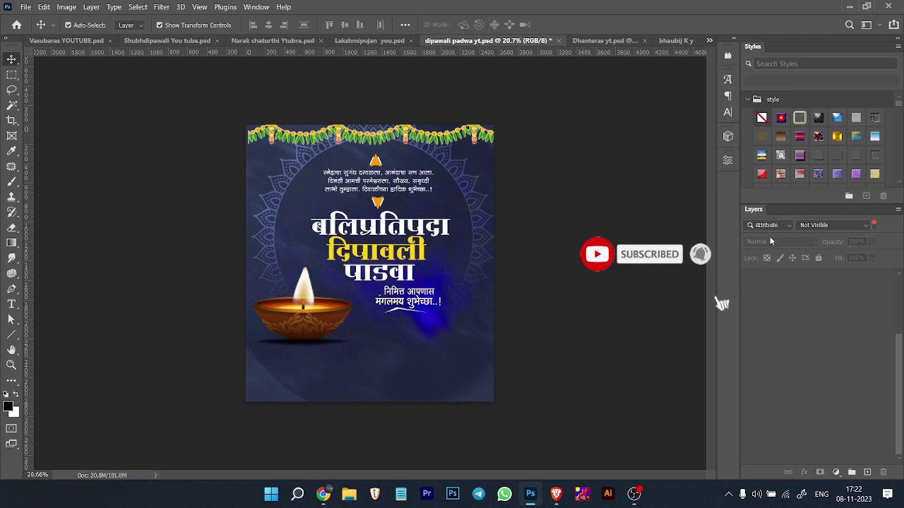
left_click(809, 229)
left_click(874, 224)
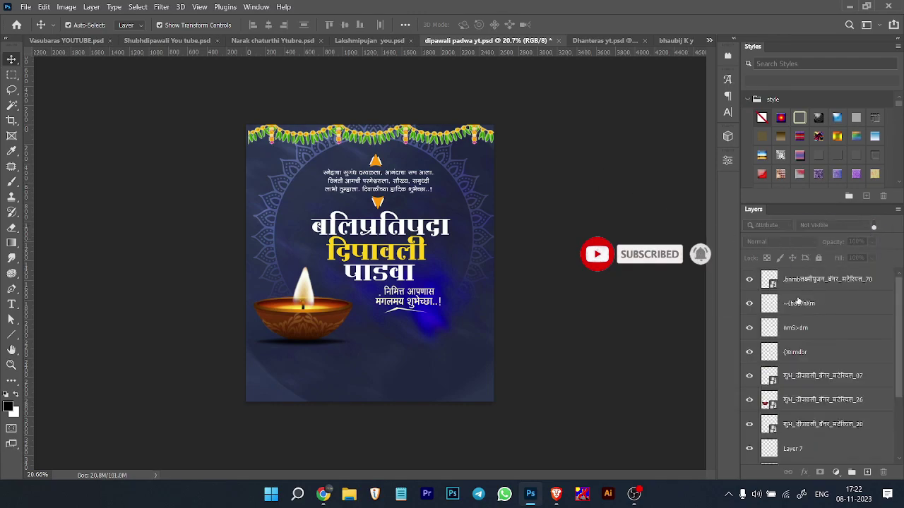
Rename the locked quality graphic (25) layer of the Dipawali Padwa banner to fgs.
left_click(799, 302)
scroll(798, 318, "down", 2)
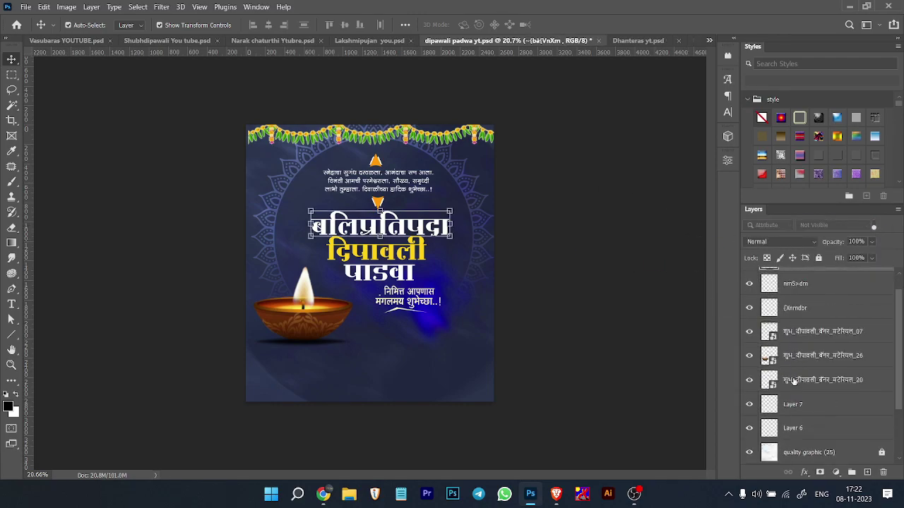
scroll(794, 381, "up", 2)
scroll(818, 393, "down", 2)
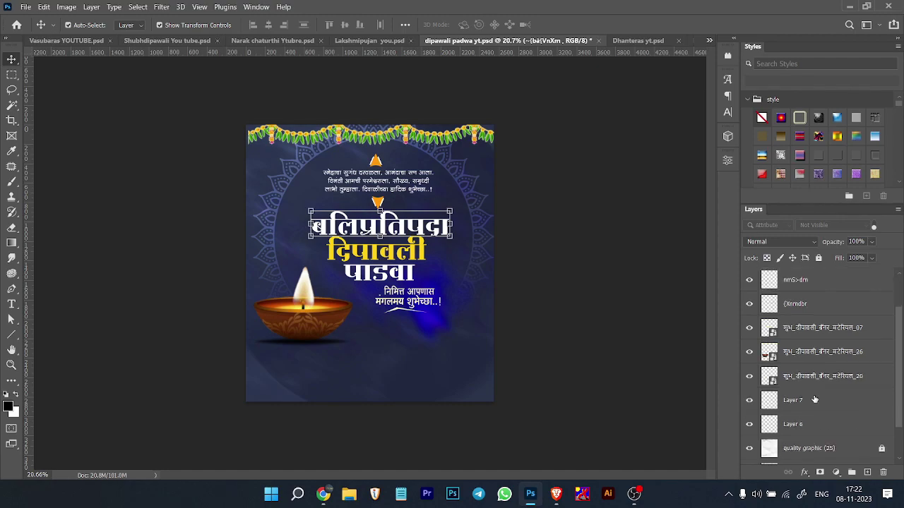
double_click(804, 449)
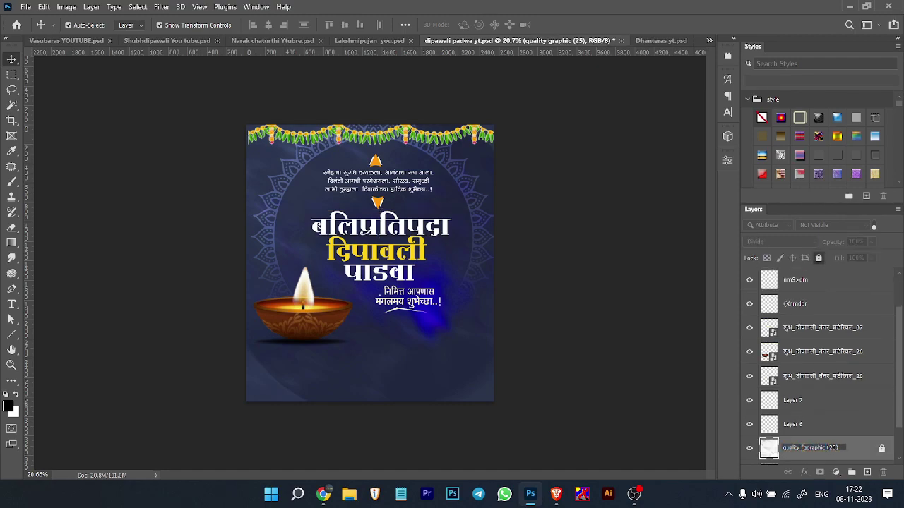
left_click_drag(856, 452, 782, 447)
type("fg")
left_click(818, 402)
scroll(819, 403, "up", 2)
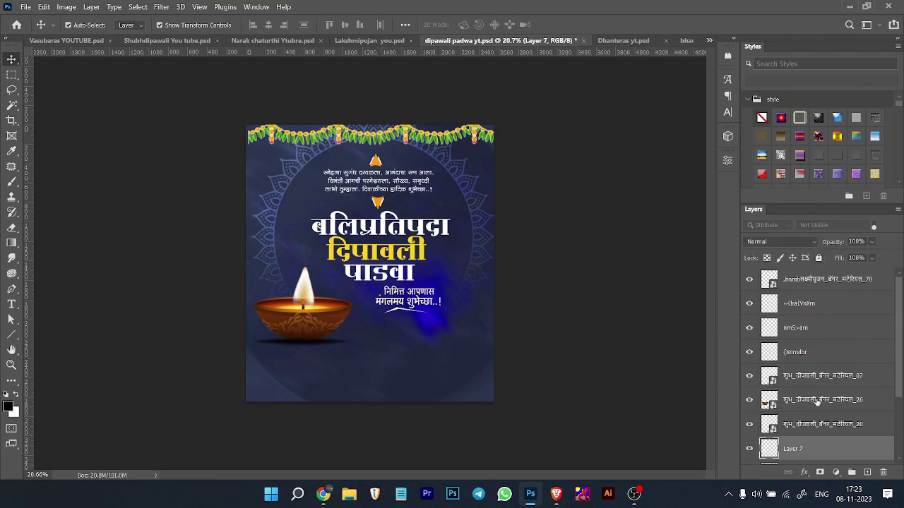
Review the Dhanteras banner with its layers and the Bhaubij banner, clearing the layer selection in each.
left_click(621, 40)
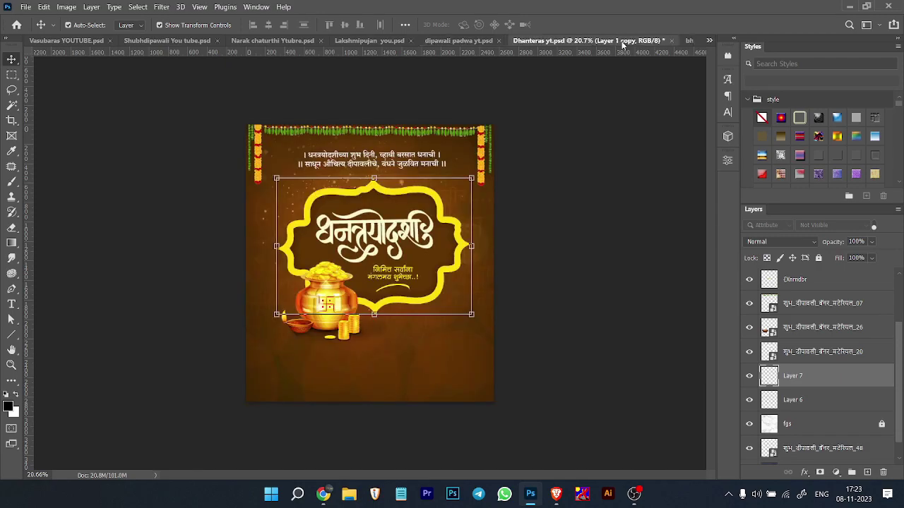
left_click(580, 301)
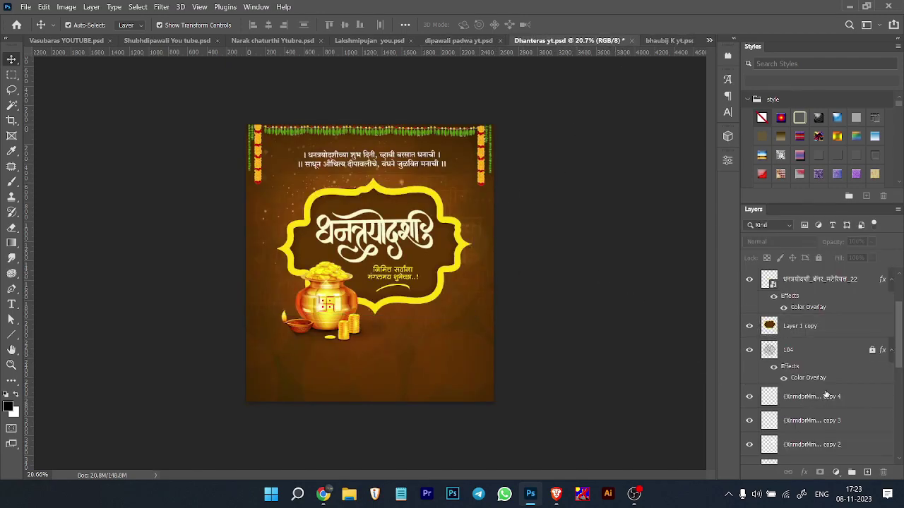
scroll(826, 391, "down", 5)
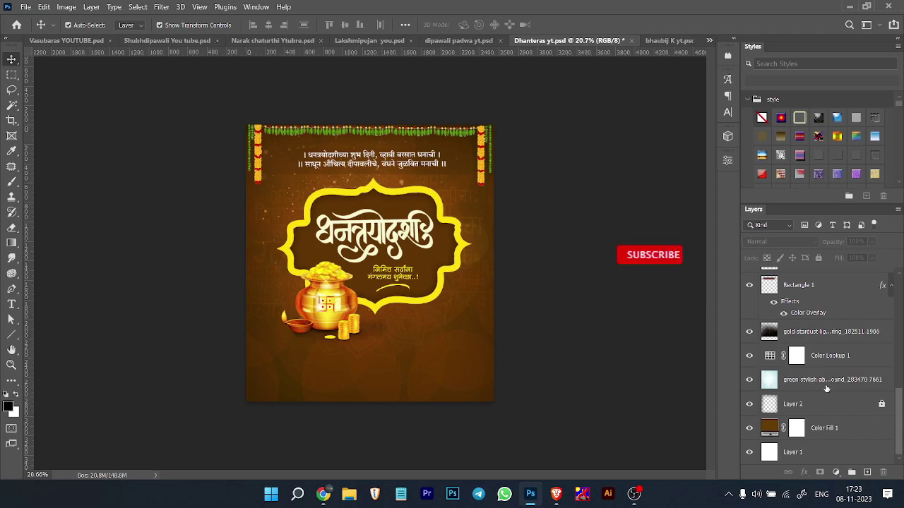
left_click(669, 41)
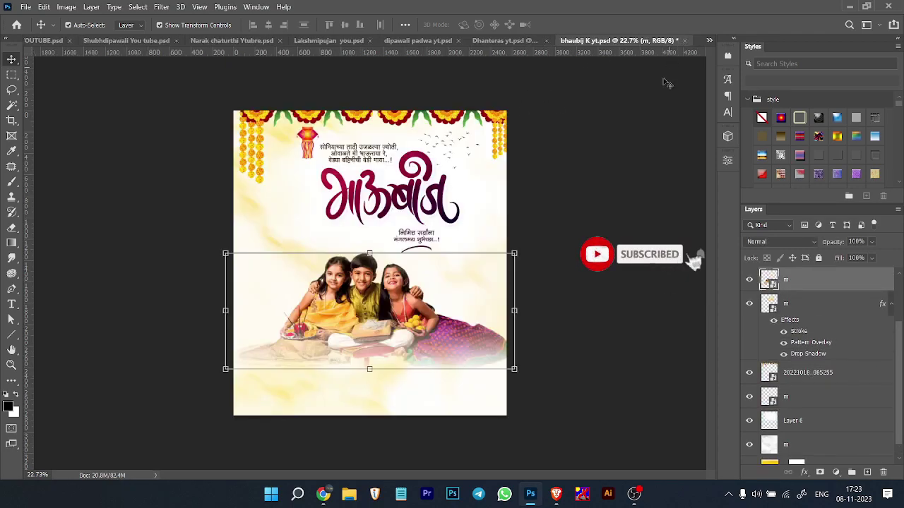
left_click(591, 296)
scroll(545, 250, "down", 1)
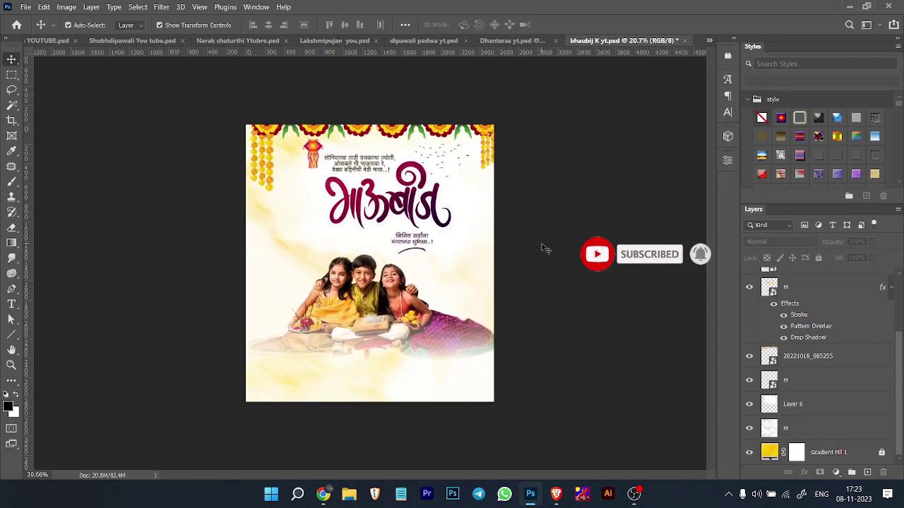
scroll(528, 268, "up", 1)
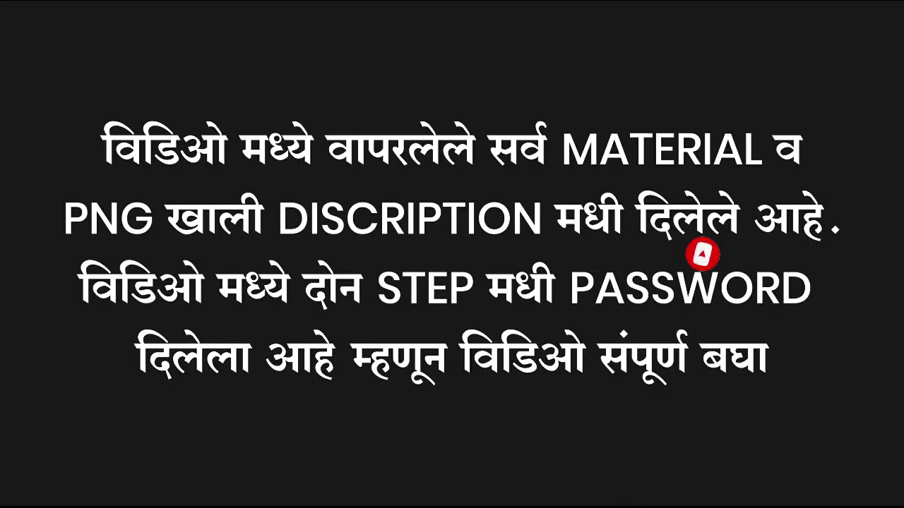